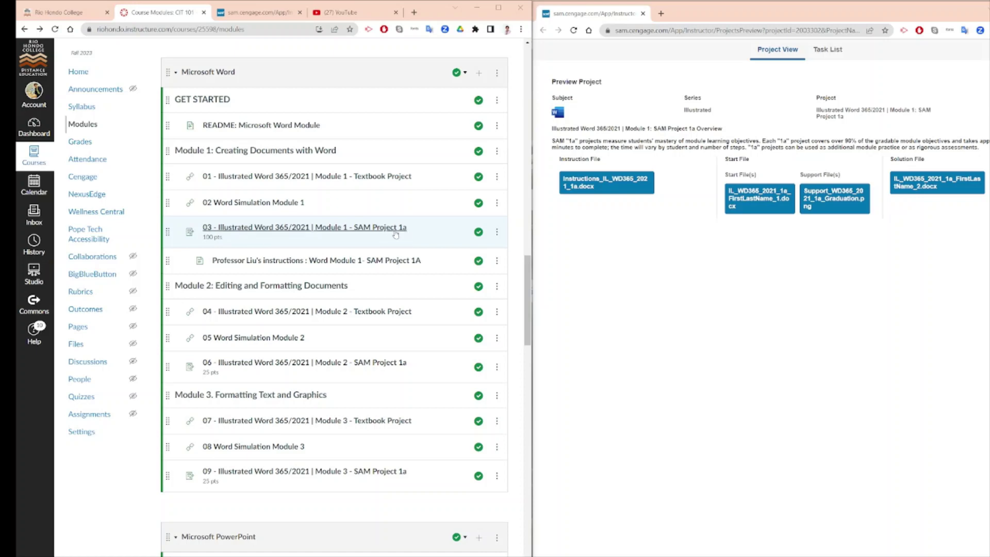
# Place the WORD 3 folder window beside the browser and open the instructor's instructions page for Word Module 1 SAM Project 1A
pyautogui.click(360, 231)
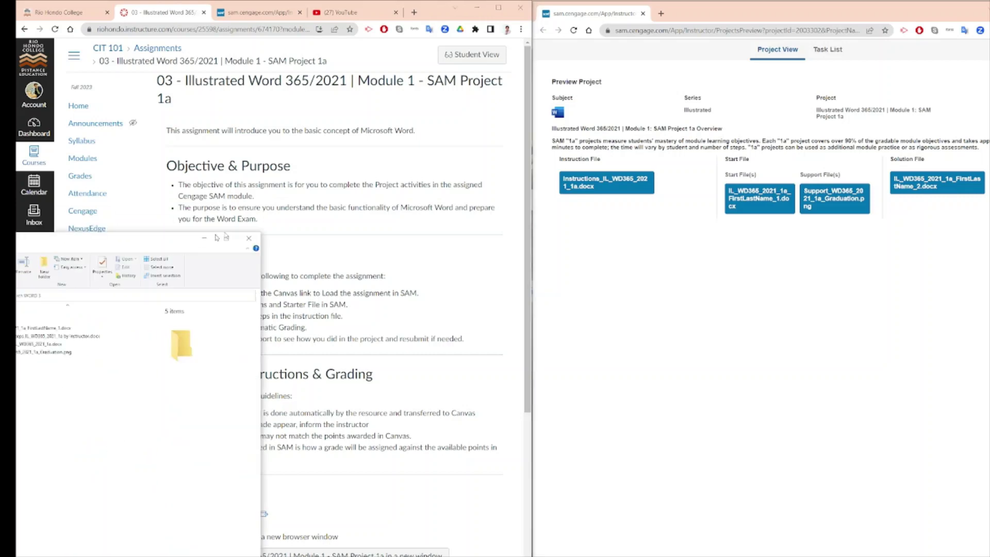
pyautogui.moveTo(155, 232); pyautogui.dragTo(861, 25)
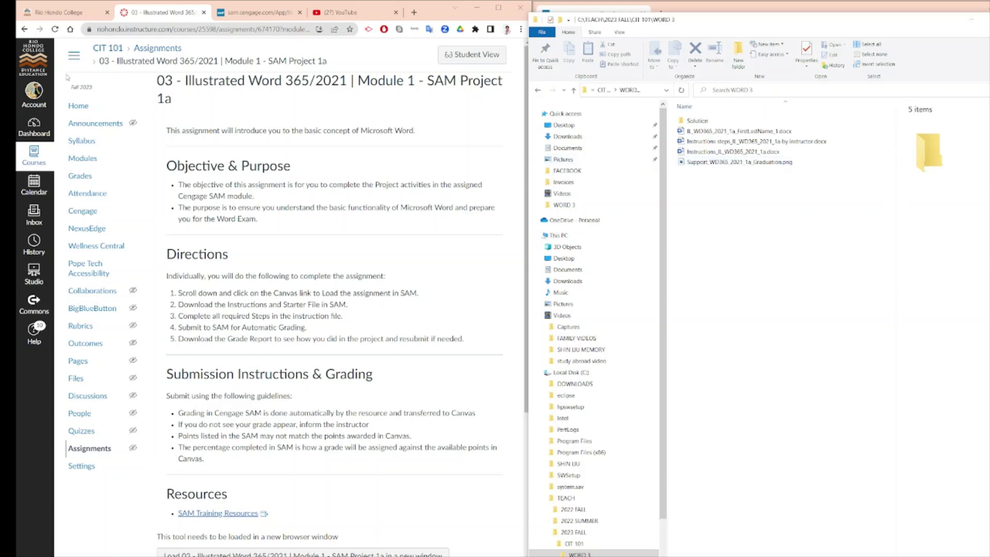
pyautogui.click(24, 30)
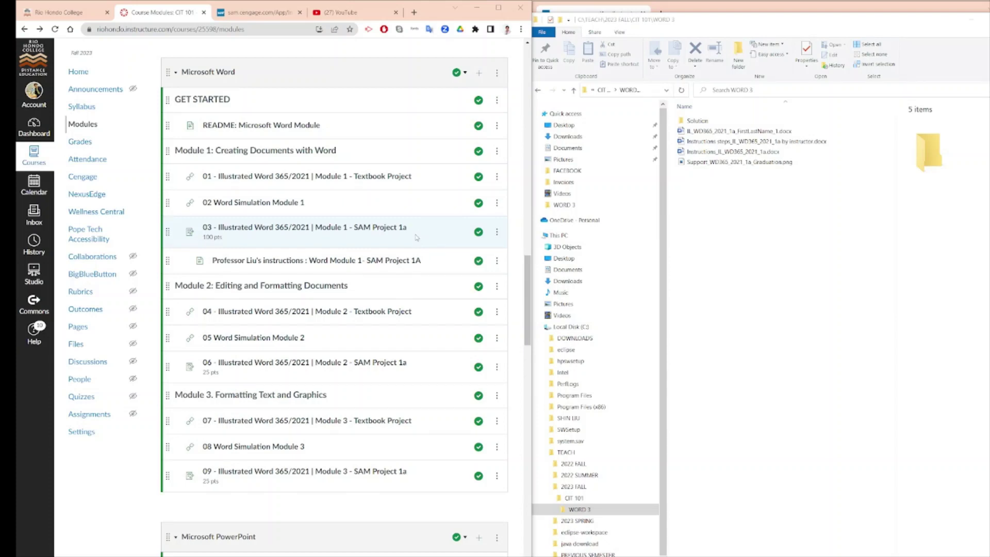
pyautogui.click(354, 261)
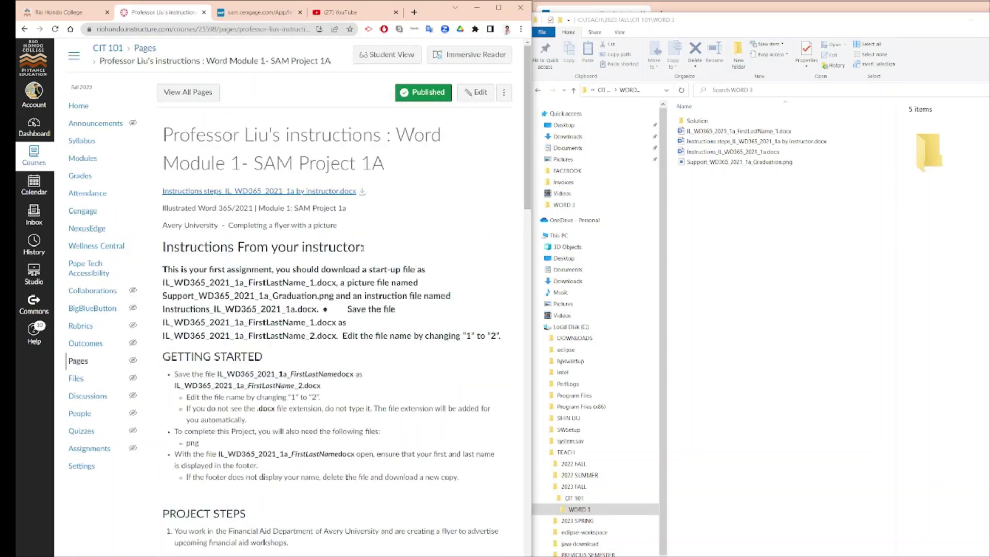
pyautogui.scroll(-5, 292, 297)
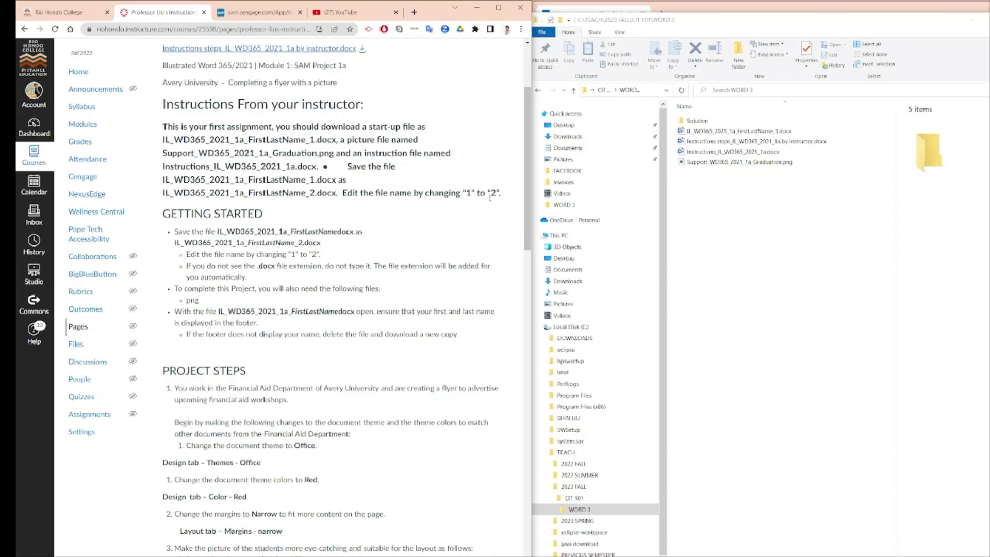
# Open IL_WD365_2021_1a_FirstLastName_1.docx and save it in the WORD 3 folder as IL_WD365_2021_1a_FirstLastName_2.docx
pyautogui.doubleClick(742, 130)
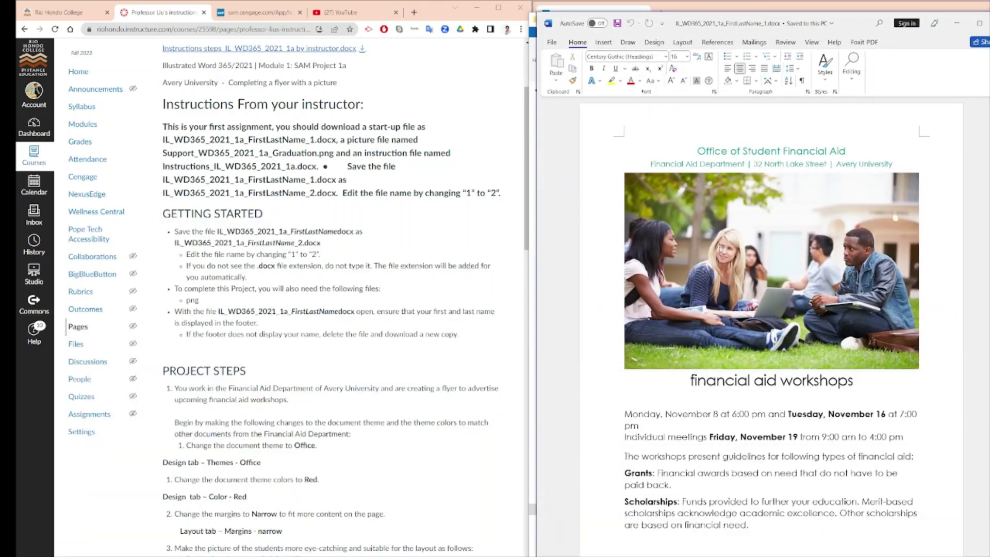
pyautogui.click(553, 43)
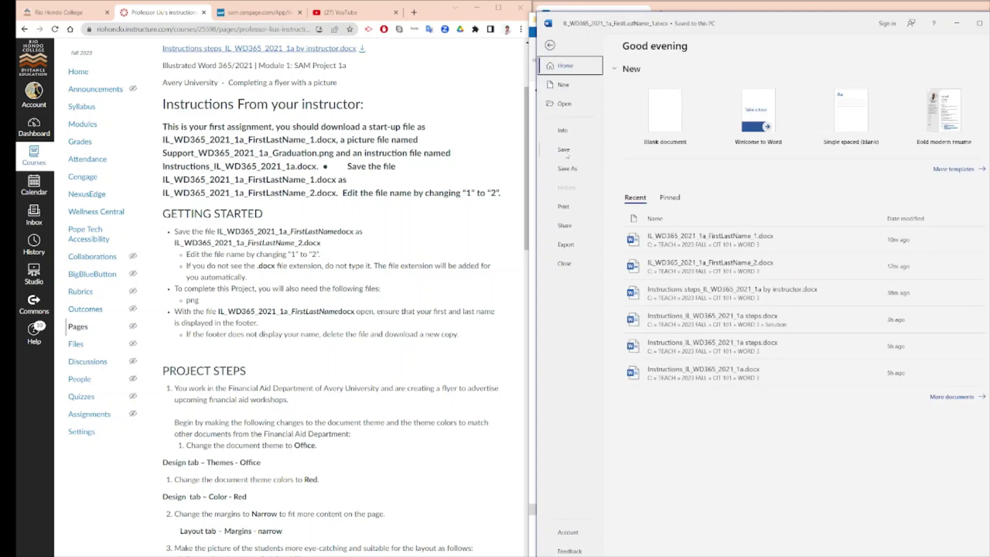
pyautogui.click(572, 169)
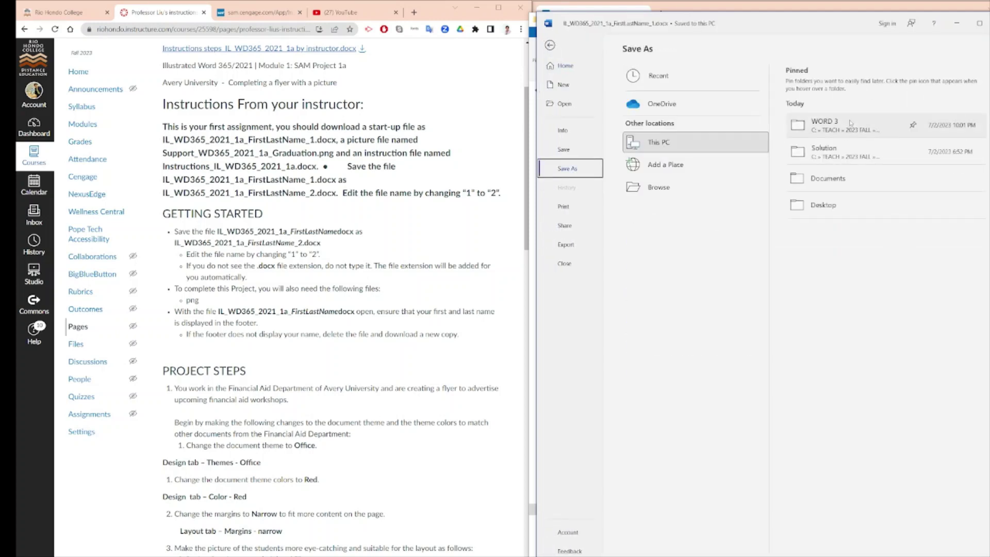
pyautogui.click(837, 125)
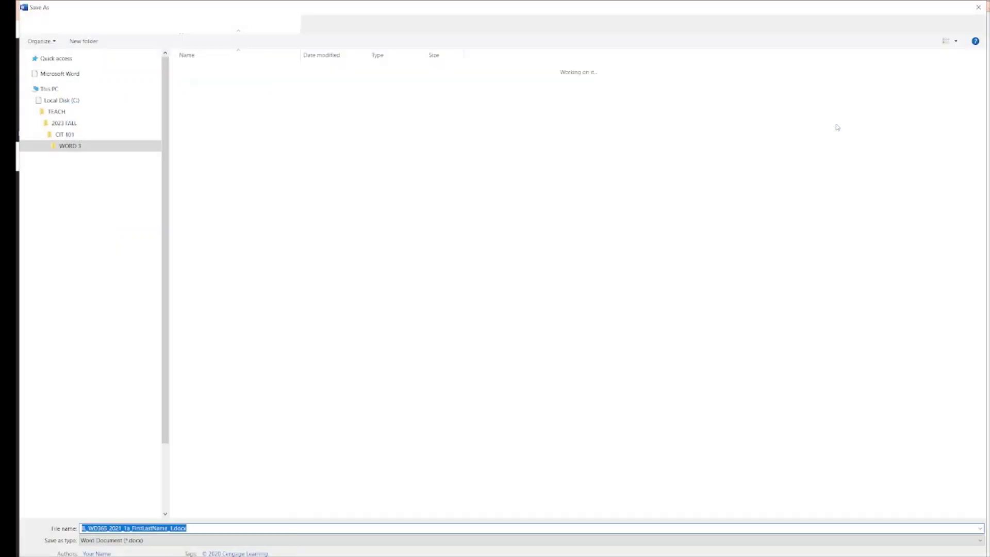
pyautogui.click(181, 529)
pyautogui.doubleClick(176, 528)
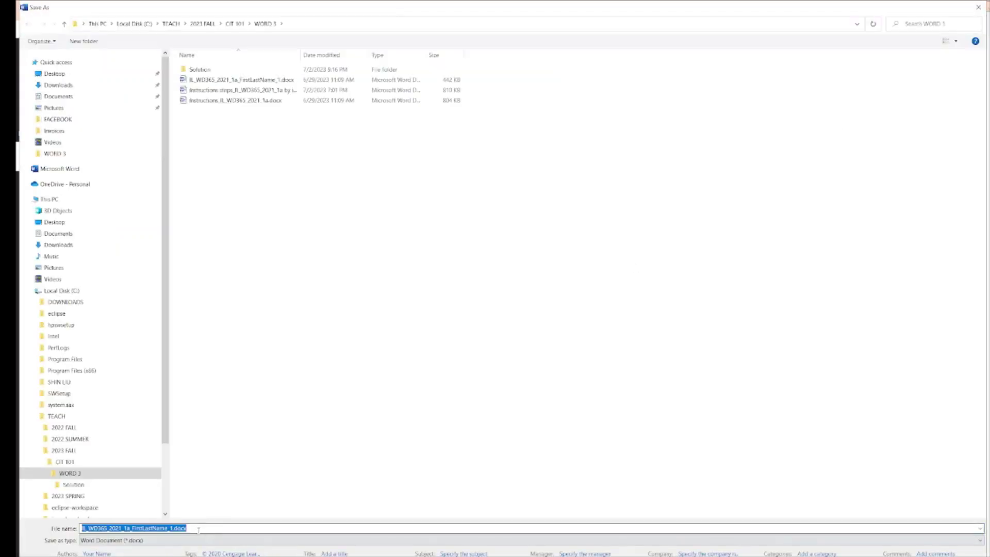
pyautogui.moveTo(170, 528); pyautogui.dragTo(174, 528)
pyautogui.write('2')
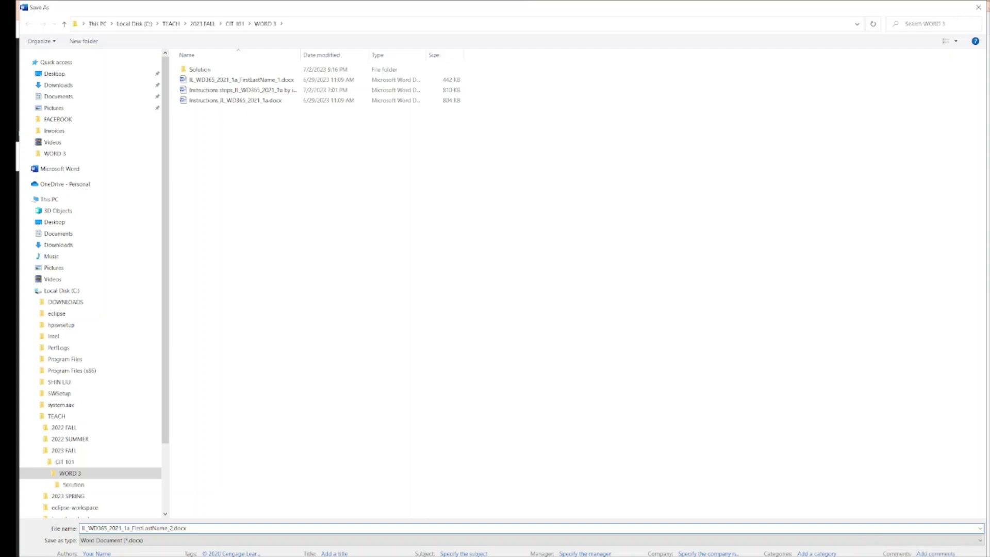
pyautogui.press('Return')
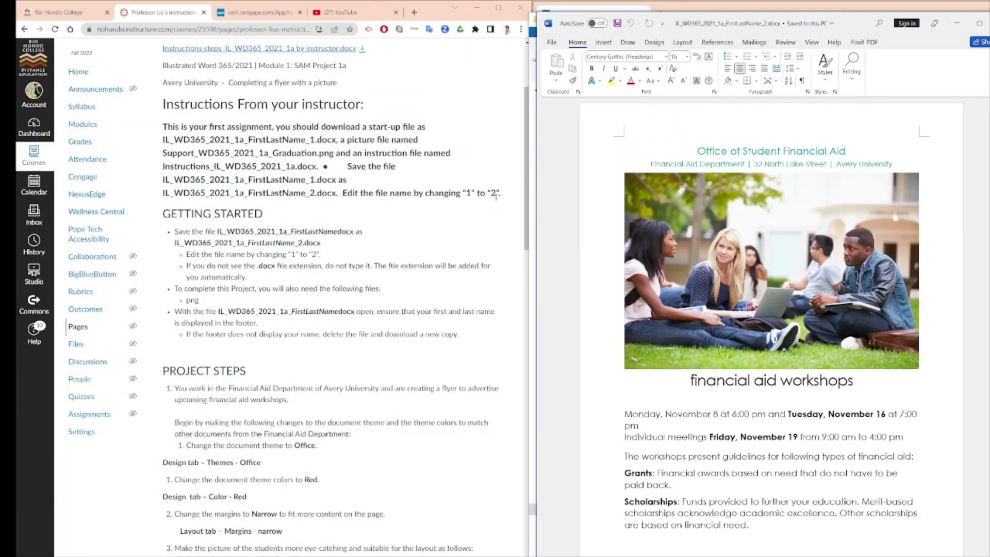
# Apply the Office theme to the flyer document and set its theme colors to Red
pyautogui.scroll(-1, 384, 206)
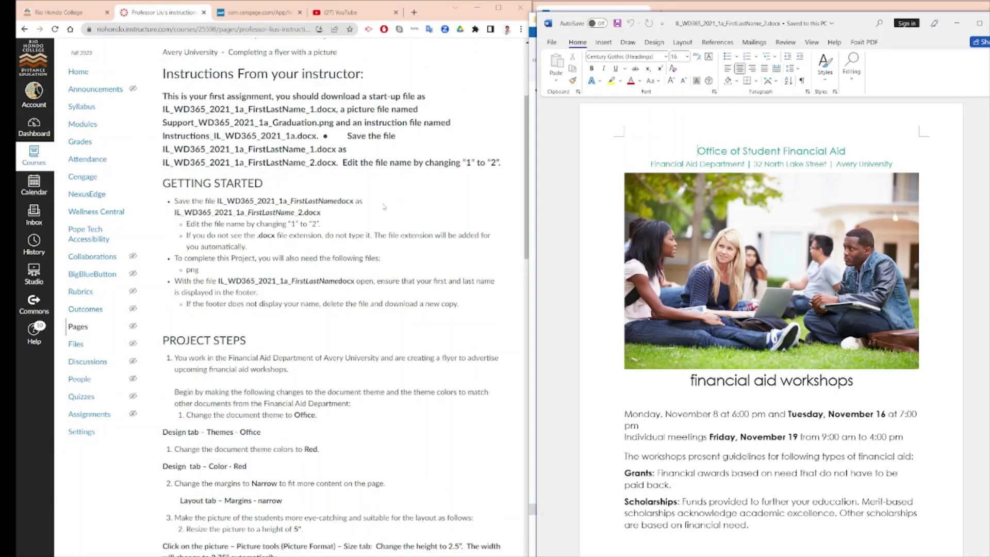
pyautogui.scroll(-1, 384, 206)
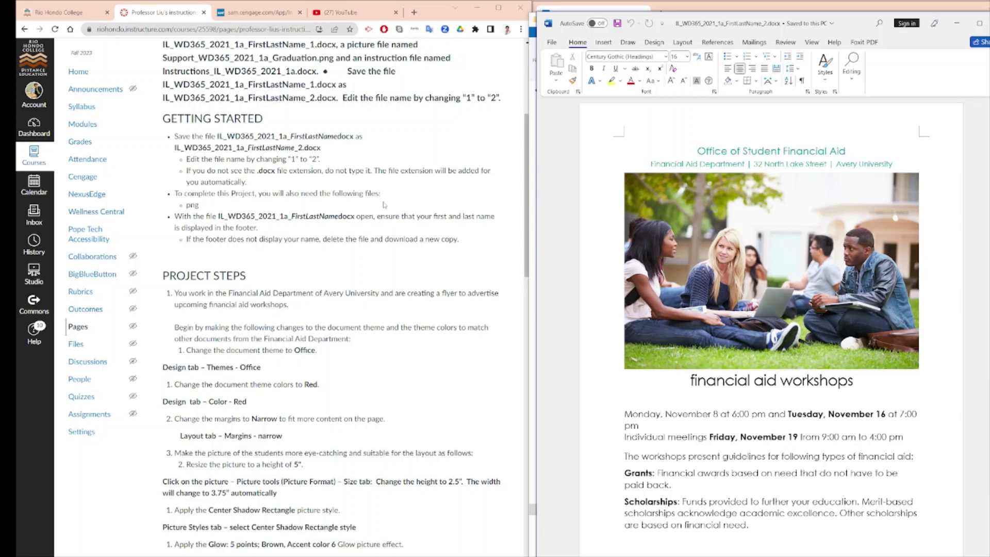
pyautogui.moveTo(535, 150); pyautogui.dragTo(508, 124)
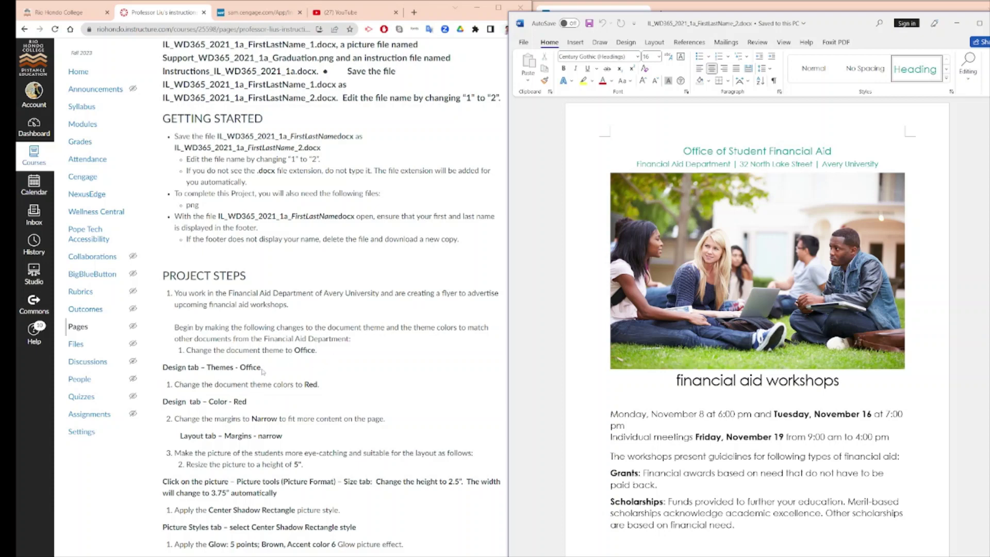
pyautogui.click(634, 44)
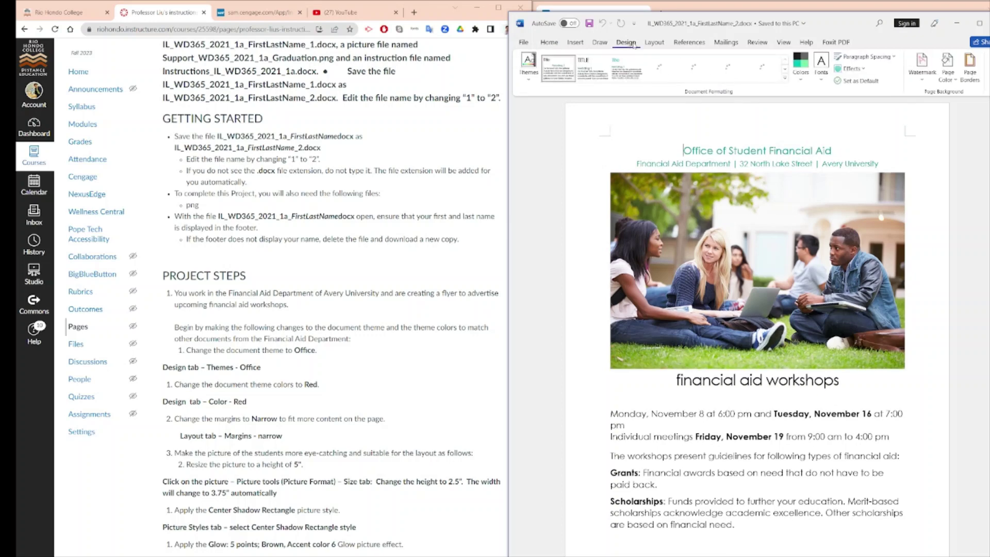
pyautogui.click(529, 80)
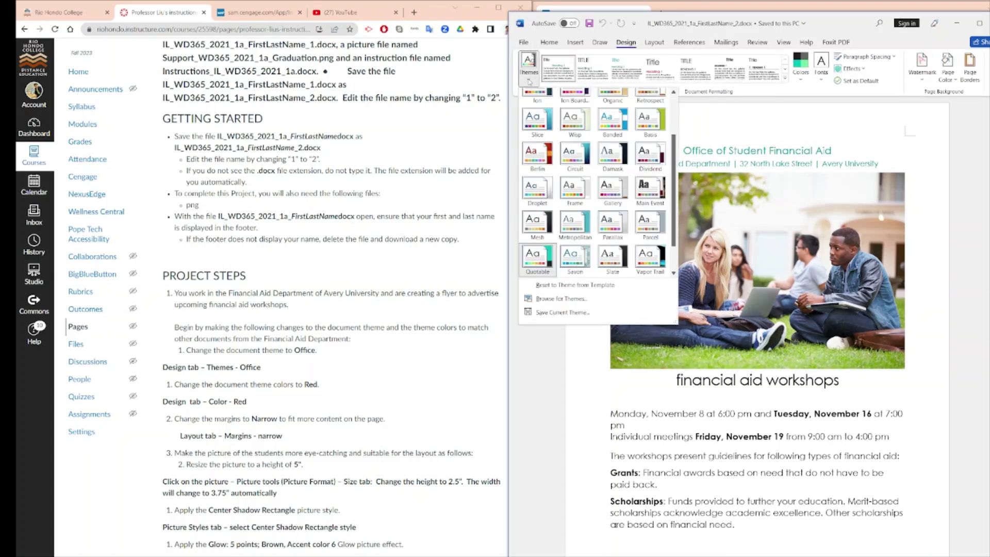
pyautogui.scroll(2, 593, 181)
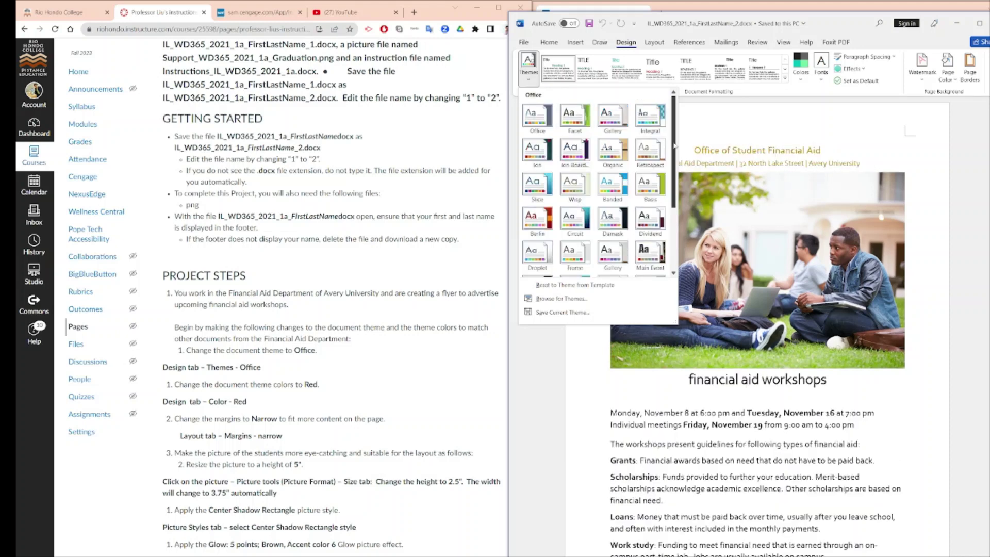
pyautogui.click(535, 117)
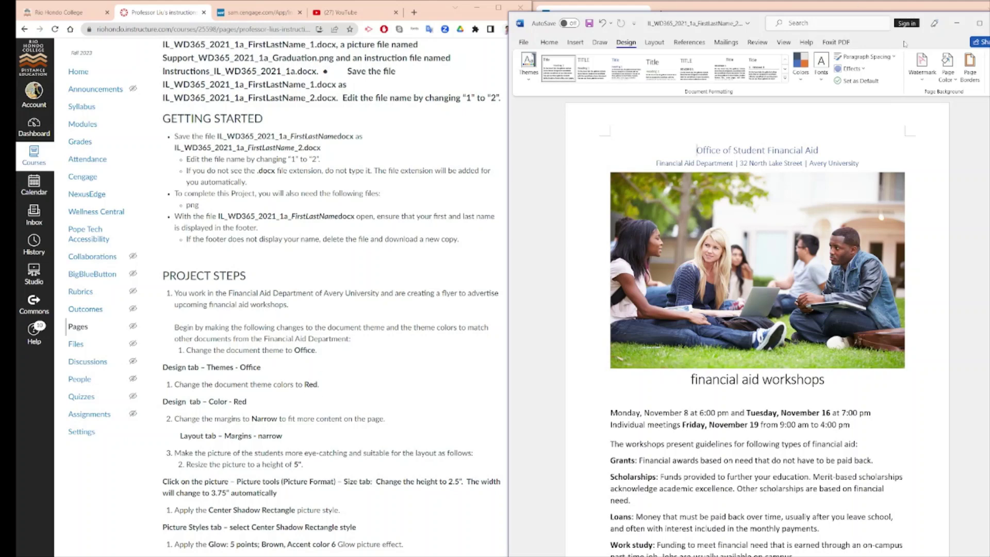
pyautogui.click(803, 77)
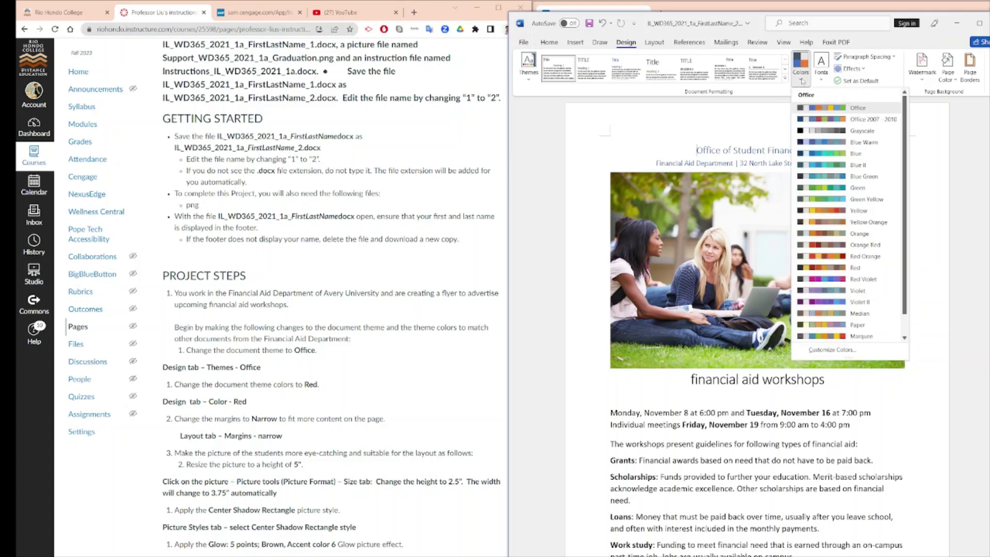
pyautogui.click(859, 268)
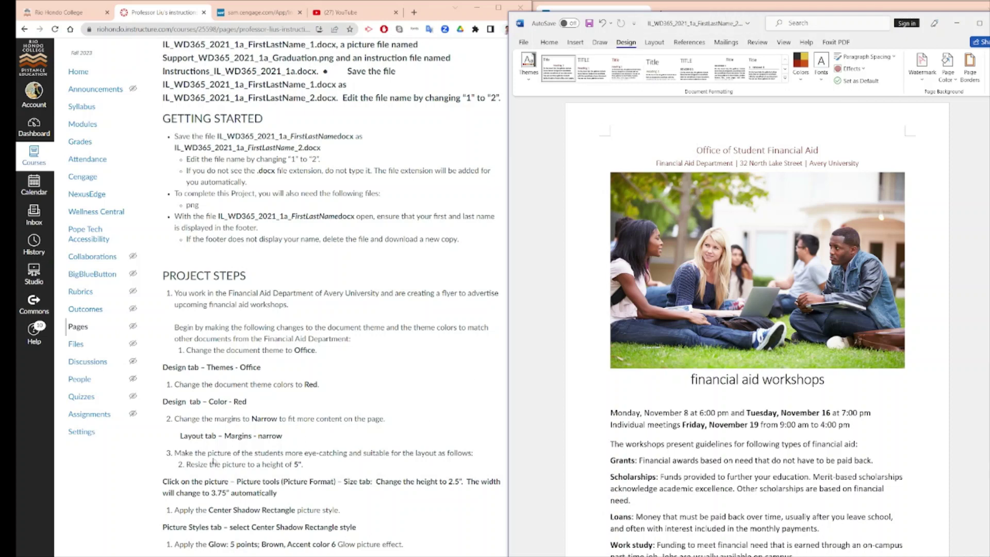
# Change the flyer's page margins to the Narrow preset
pyautogui.click(655, 44)
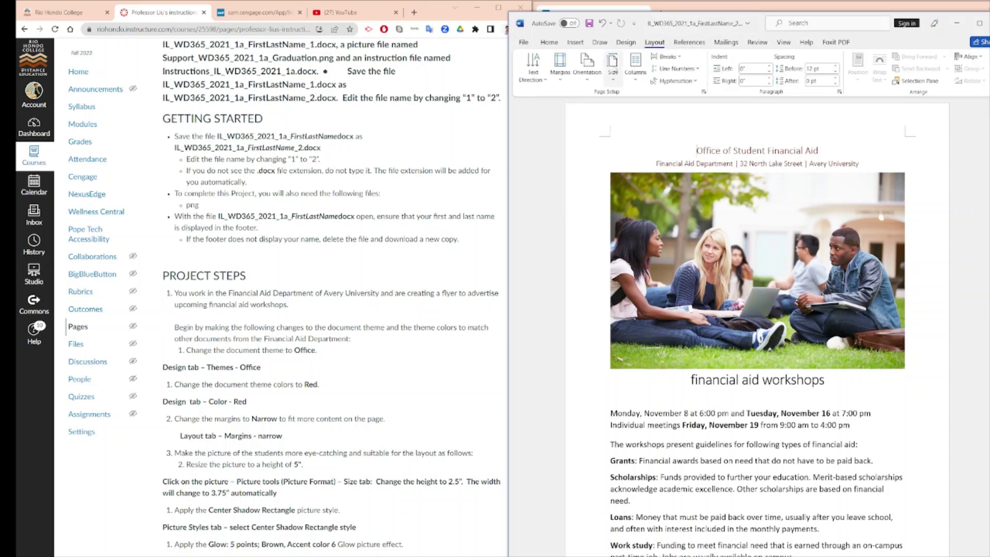
pyautogui.click(562, 79)
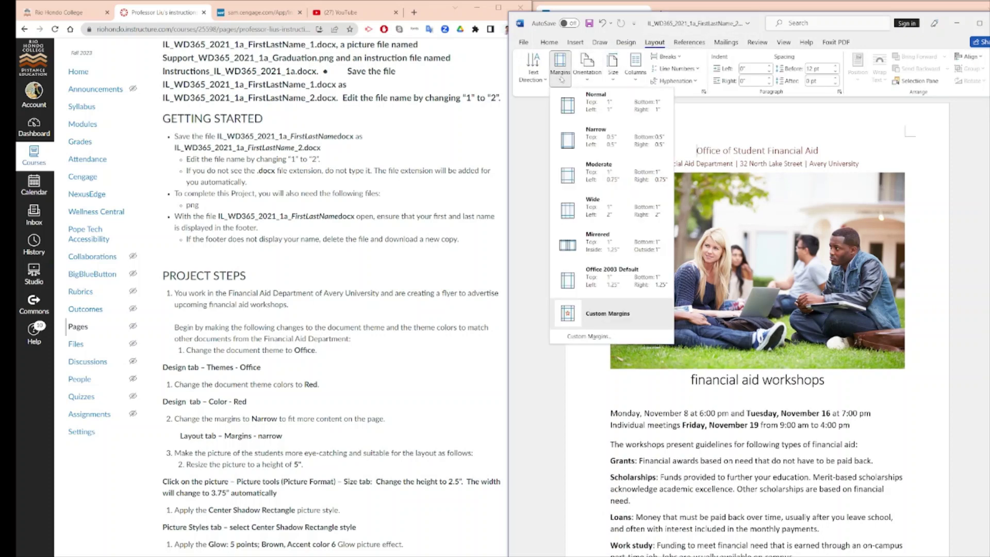
pyautogui.click(596, 139)
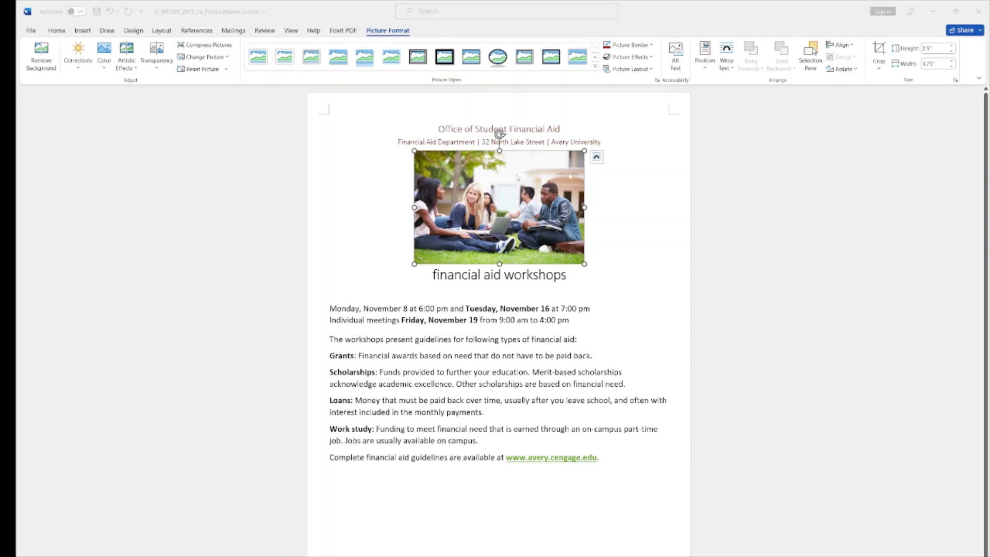
# Apply the Center Shadow Rectangle picture style to the picture of the students
pyautogui.click(516, 186)
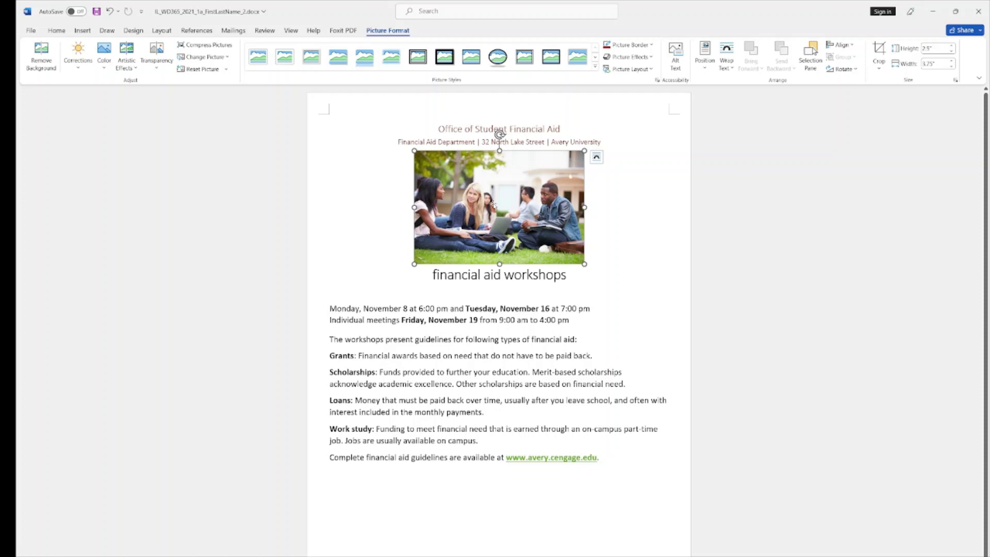
pyautogui.click(595, 69)
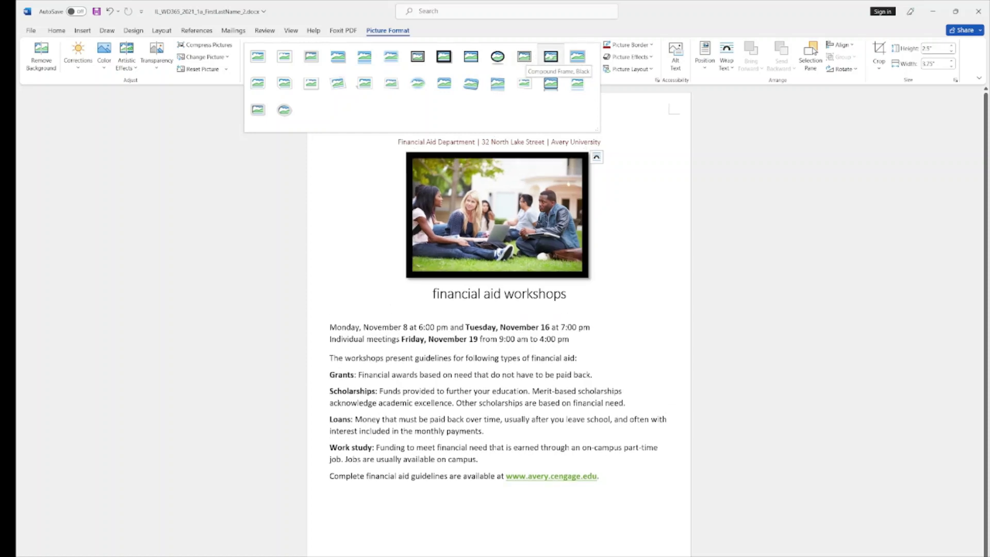
pyautogui.click(580, 57)
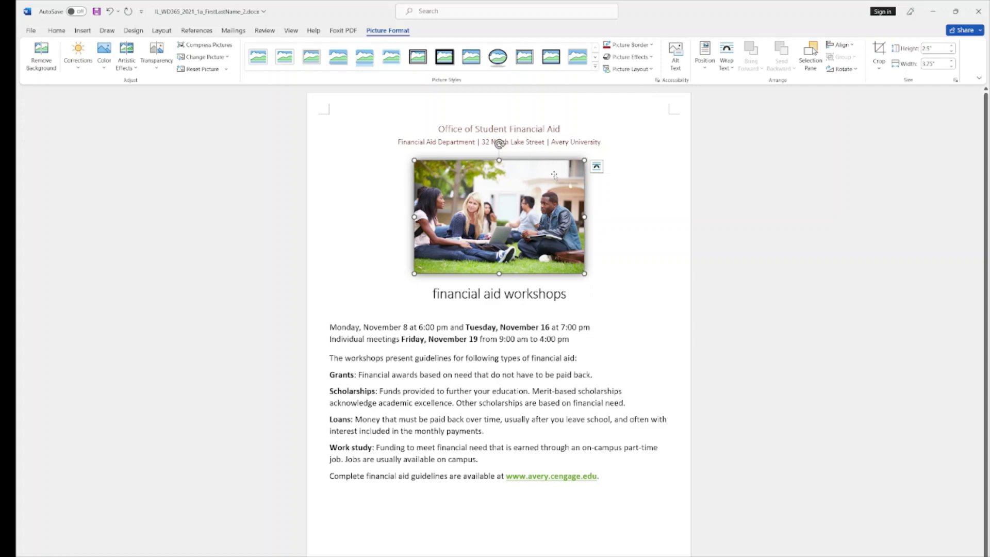
# Add the Glow: 5 point; Brown, Accent color 6 effect to the picture of the students
pyautogui.click(653, 57)
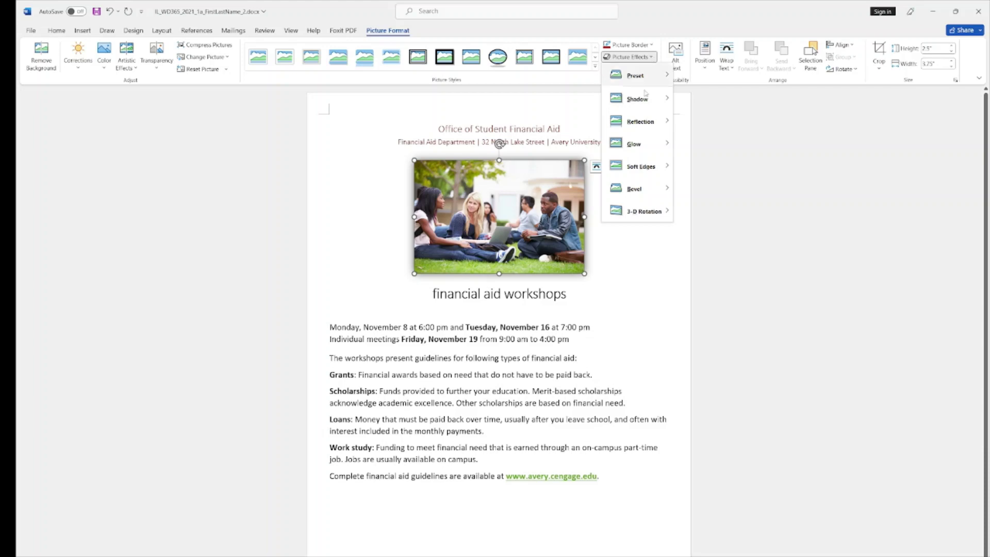
pyautogui.moveTo(643, 147)
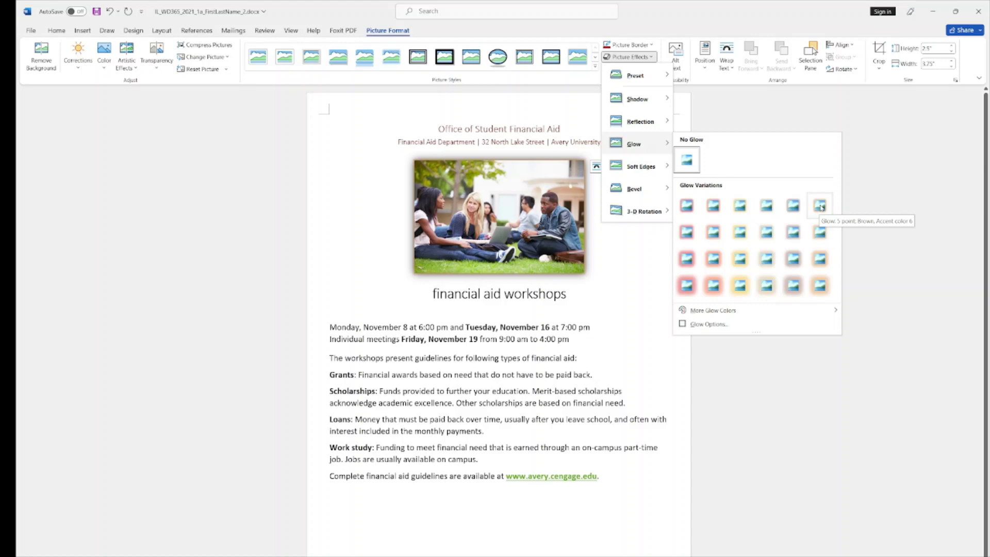
pyautogui.press('Escape')
pyautogui.press('Escape')
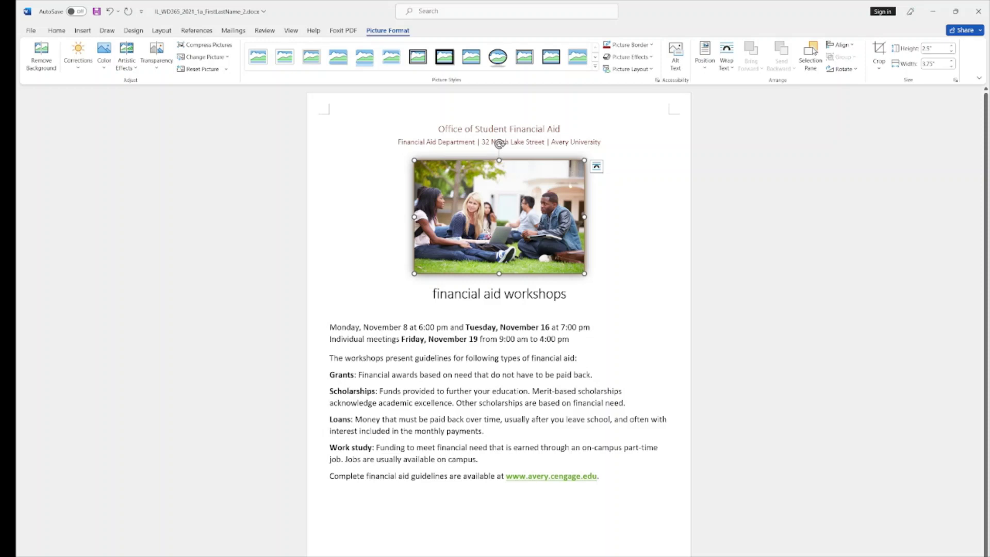
# Show the formatting marks and set the spacing before the "financial aid workshops" title to 12 pt
pyautogui.click(639, 294)
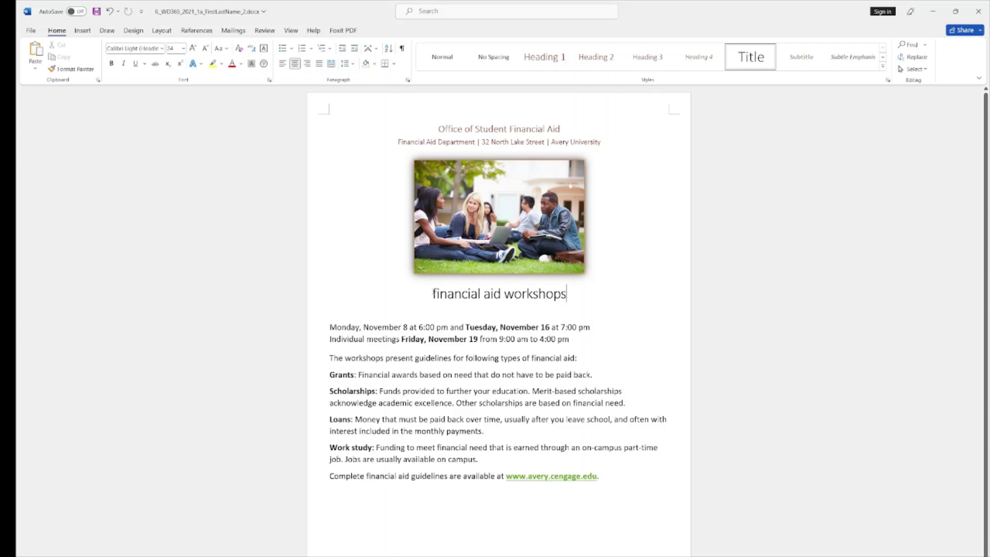
pyautogui.moveTo(433, 293); pyautogui.dragTo(566, 294)
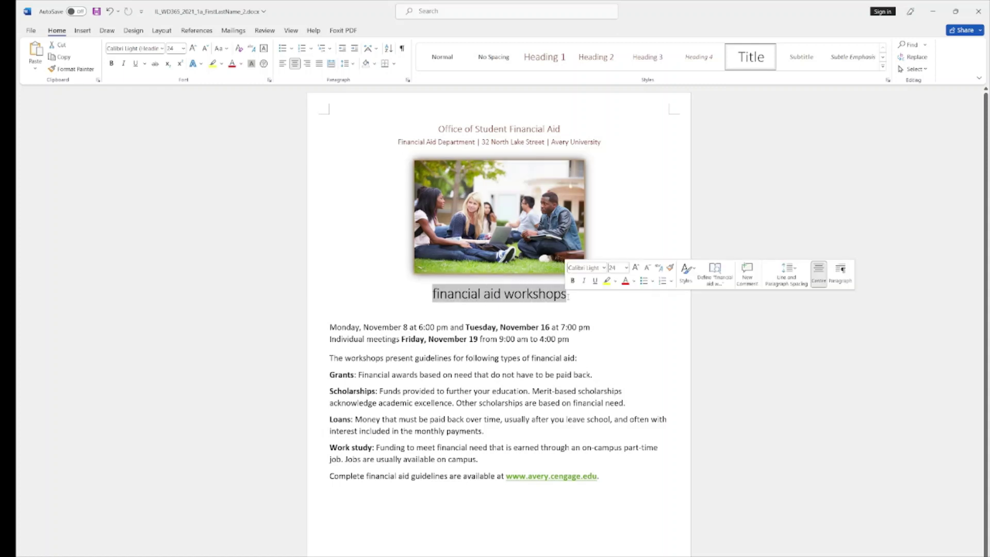
pyautogui.click(403, 50)
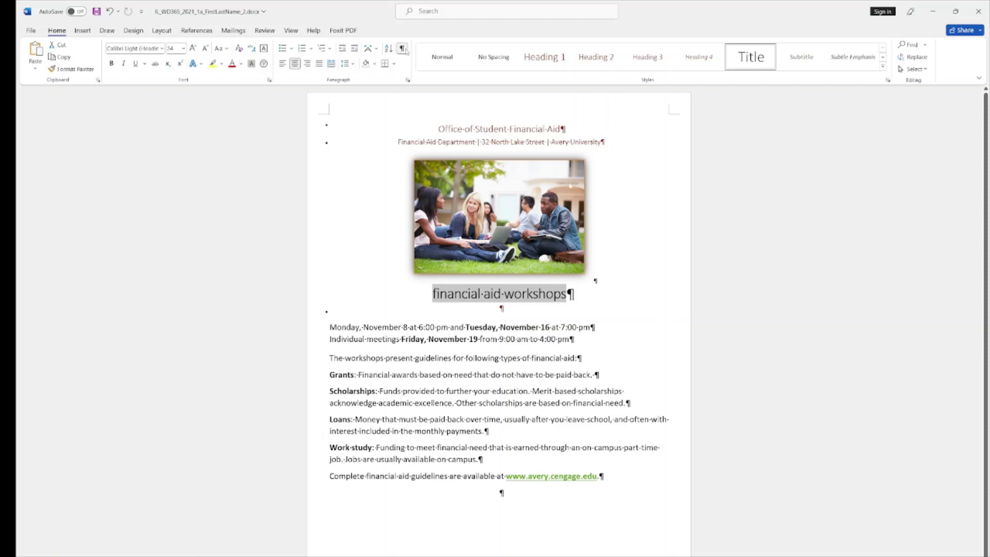
pyautogui.click(169, 33)
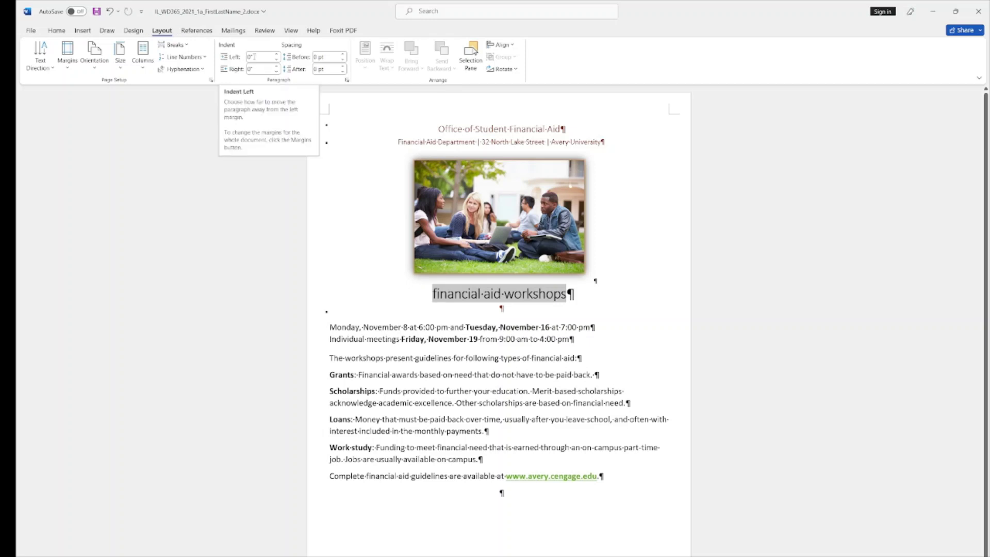
pyautogui.click(343, 54)
pyautogui.click(343, 54)
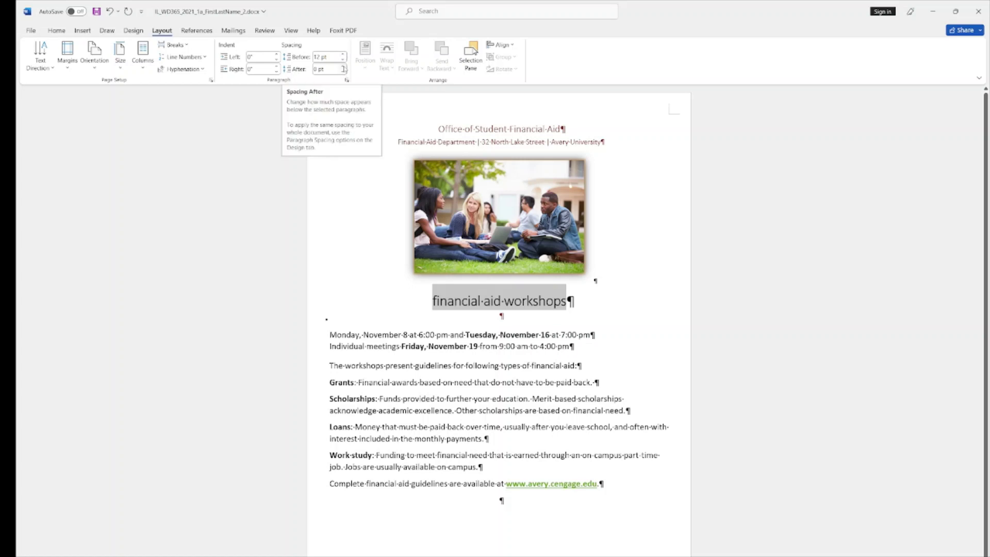
# Set the spacing after the "financial aid workshops" title to 6 pt and change the title's case to UPPERCASE
pyautogui.click(343, 67)
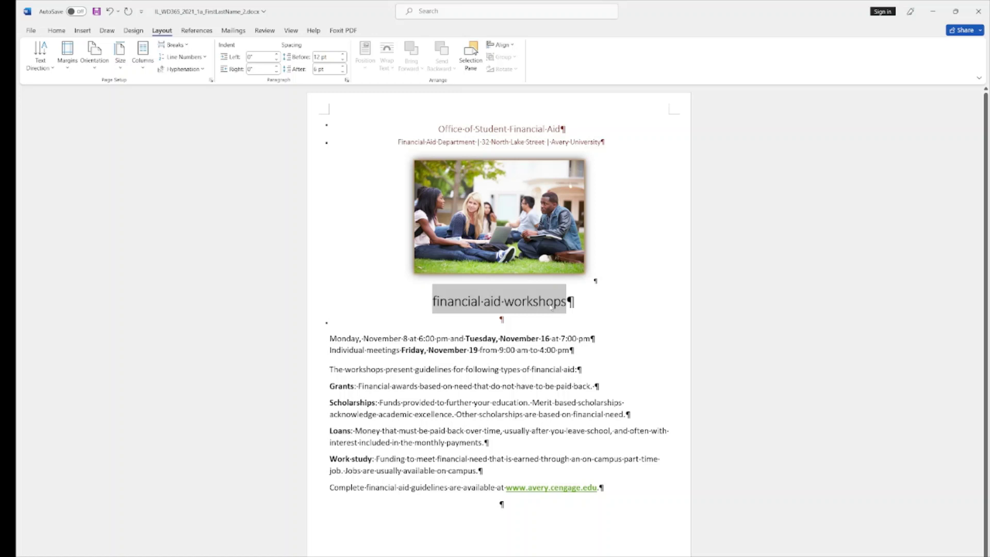
pyautogui.click(57, 31)
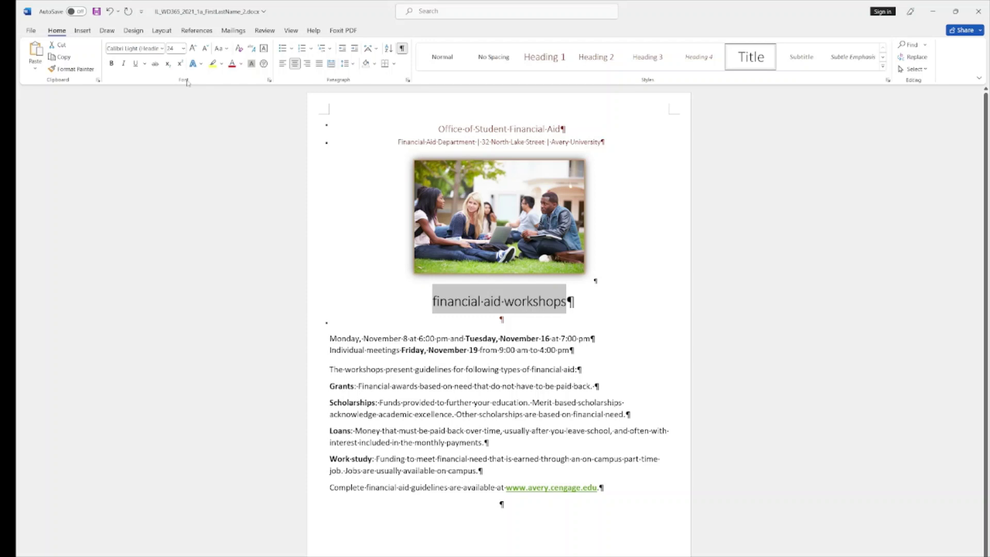
pyautogui.click(227, 49)
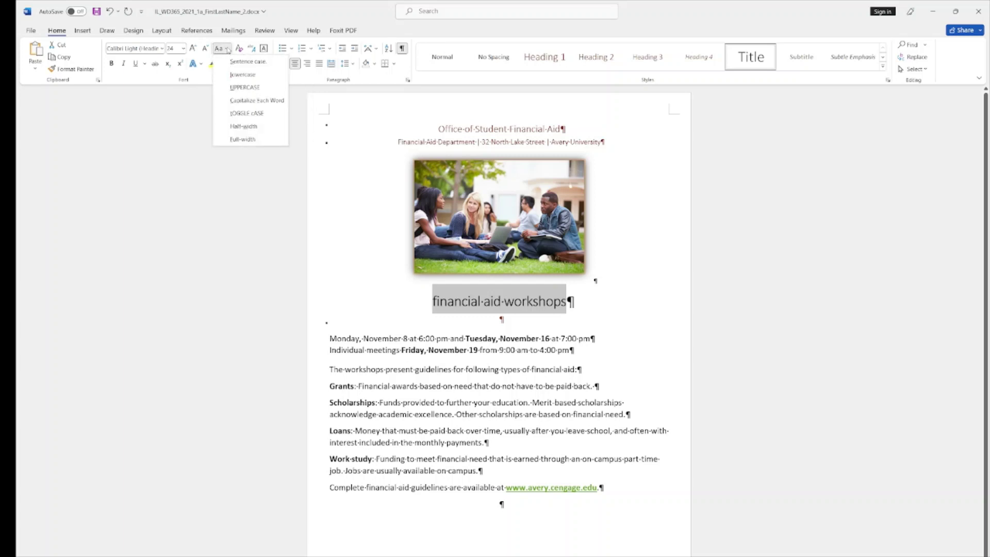
pyautogui.click(242, 89)
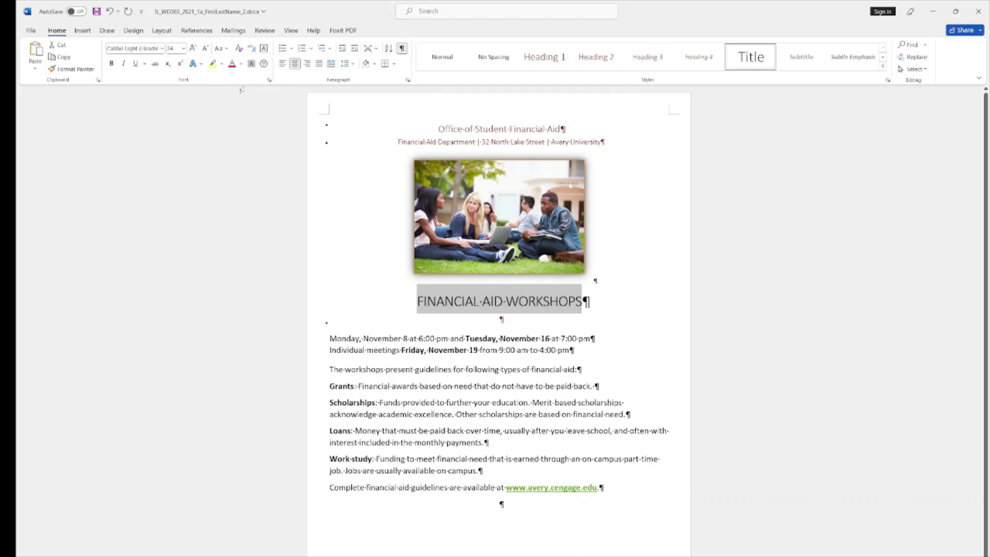
# Set the font size of the "FINANCIAL AID WORKSHOPS" title to 28
pyautogui.click(183, 49)
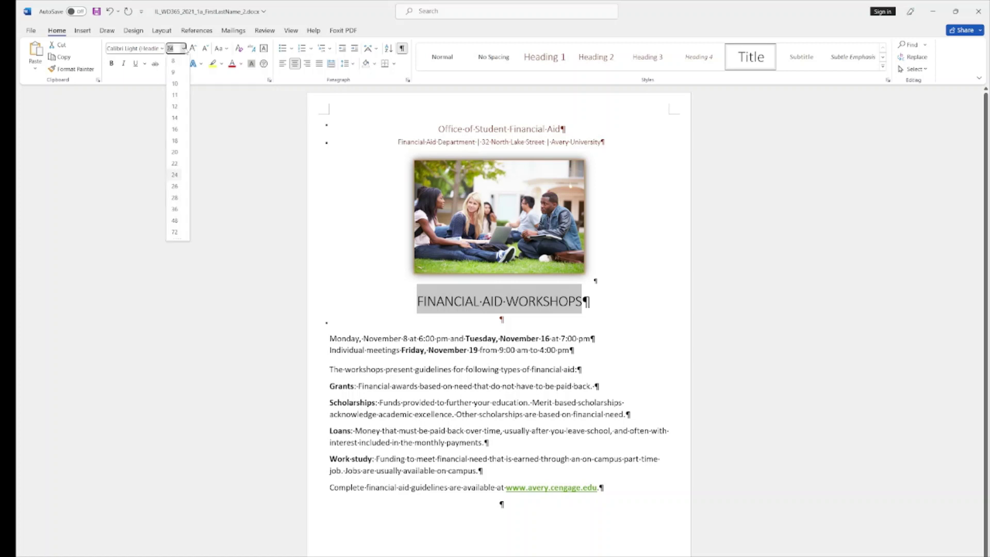
pyautogui.click(175, 197)
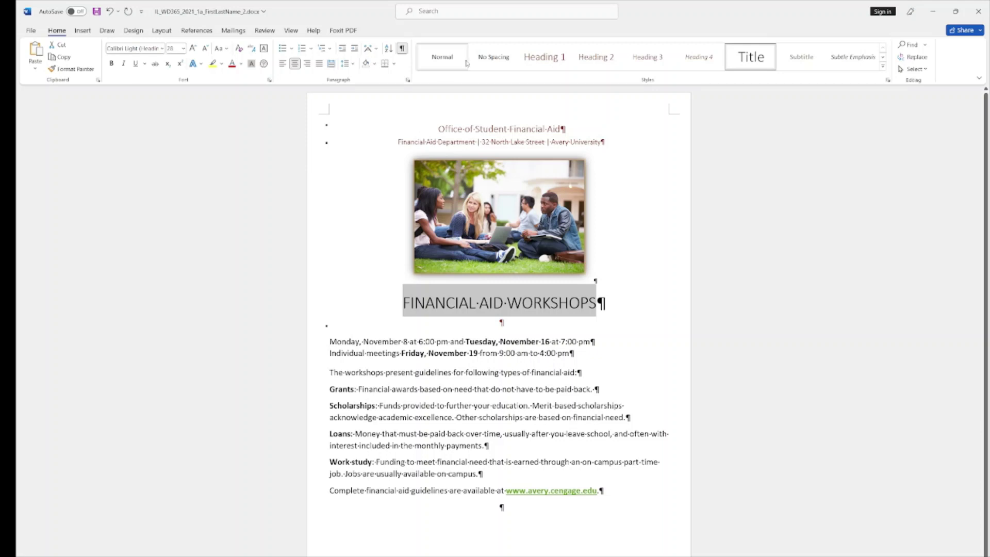
pyautogui.click(595, 280)
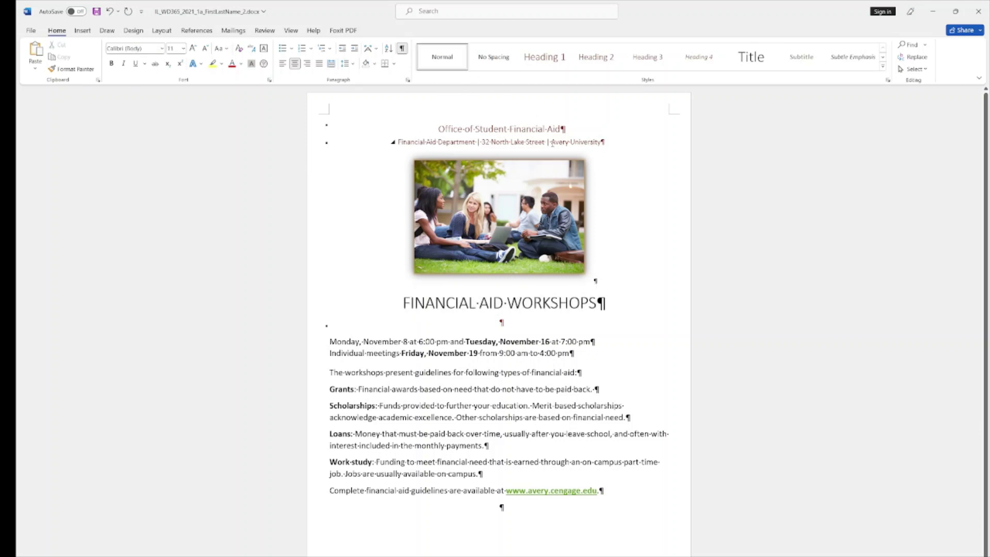
# Copy "Avery University" from the address line into the empty paragraph below the title
pyautogui.moveTo(552, 144); pyautogui.dragTo(601, 143)
pyautogui.hotkey('ctrl', 'c')
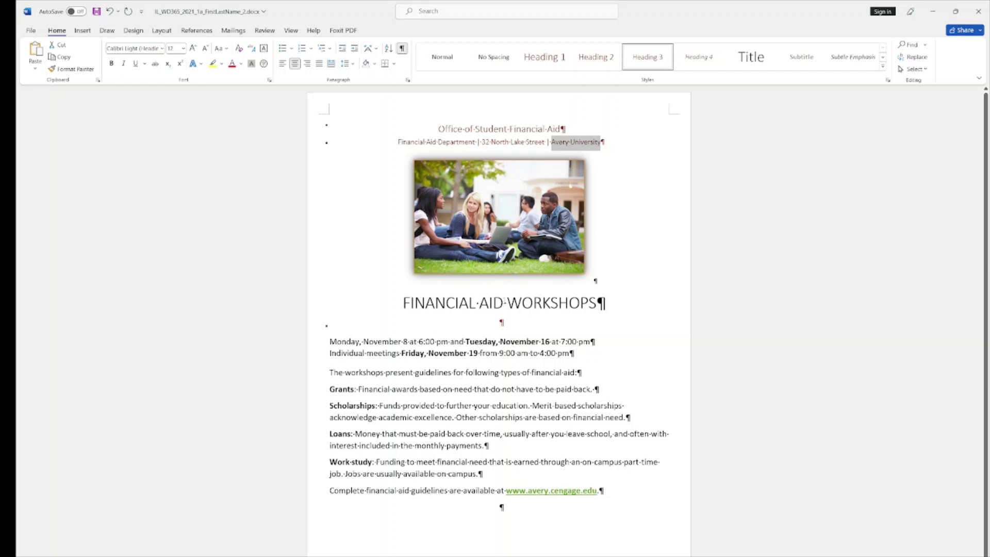
pyautogui.click(548, 330)
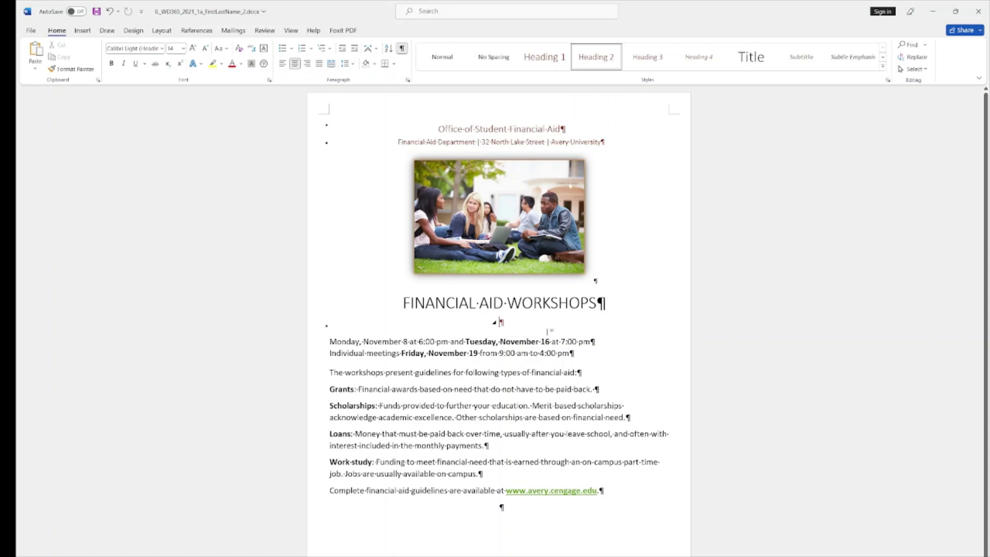
pyautogui.hotkey('ctrl', 'v')
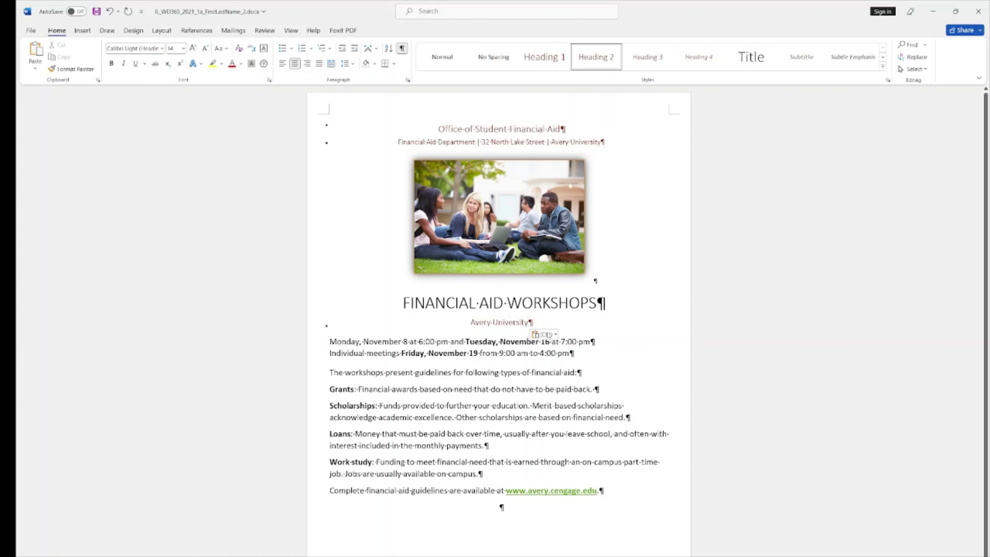
# Bold "Monday, November 8" and format the two workshop and meeting date lines as a bulleted list
pyautogui.click(632, 338)
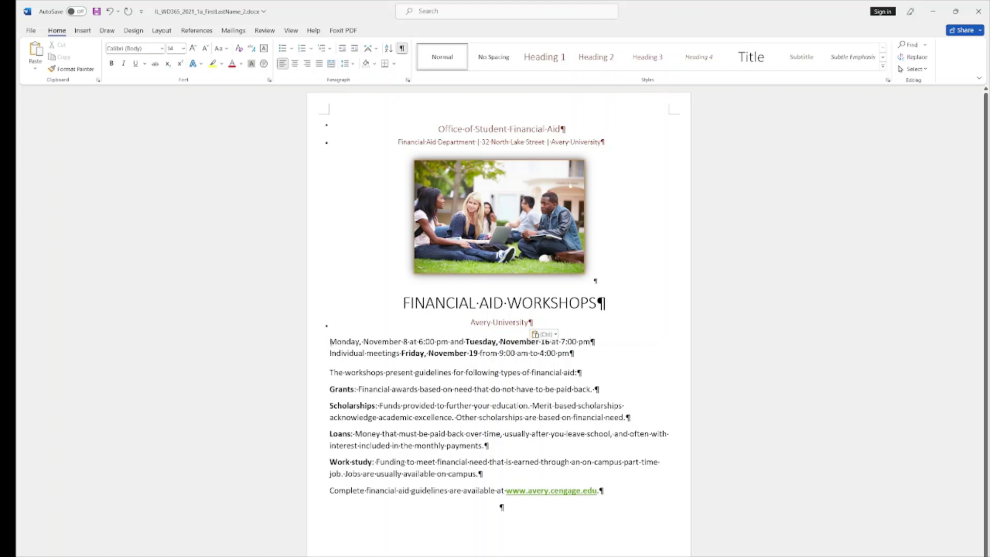
pyautogui.moveTo(331, 342); pyautogui.dragTo(409, 341)
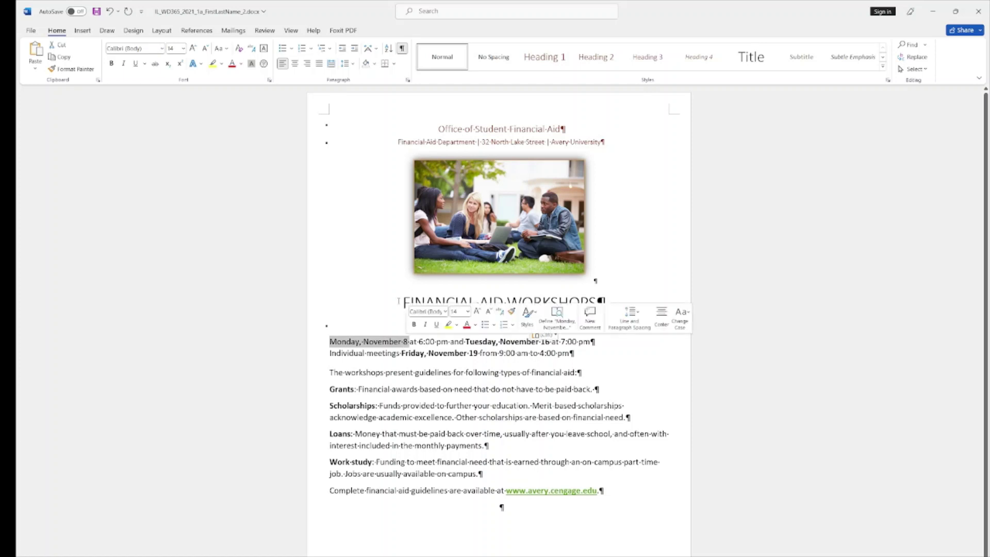
pyautogui.hotkey('ctrl', 'b')
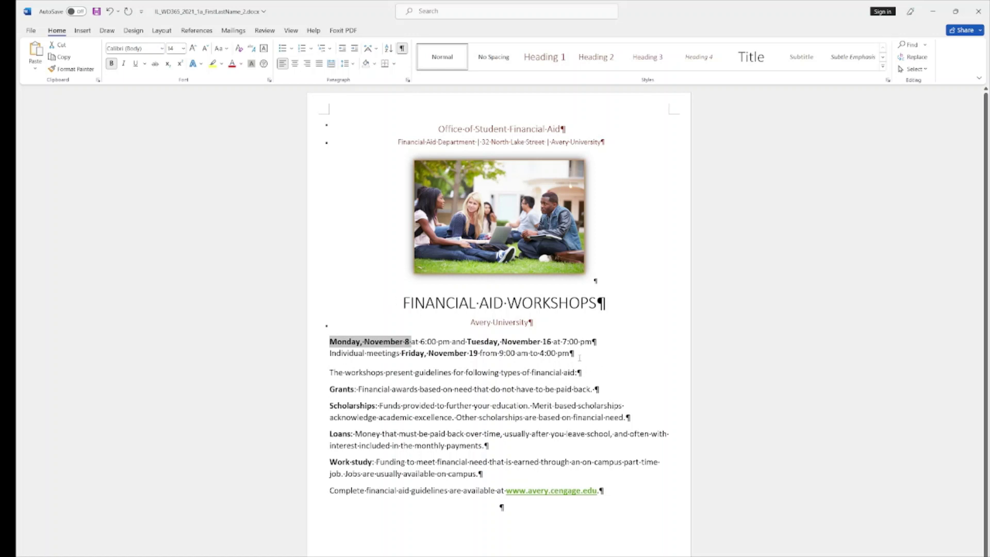
pyautogui.click(343, 371)
pyautogui.moveTo(328, 341); pyautogui.dragTo(571, 357)
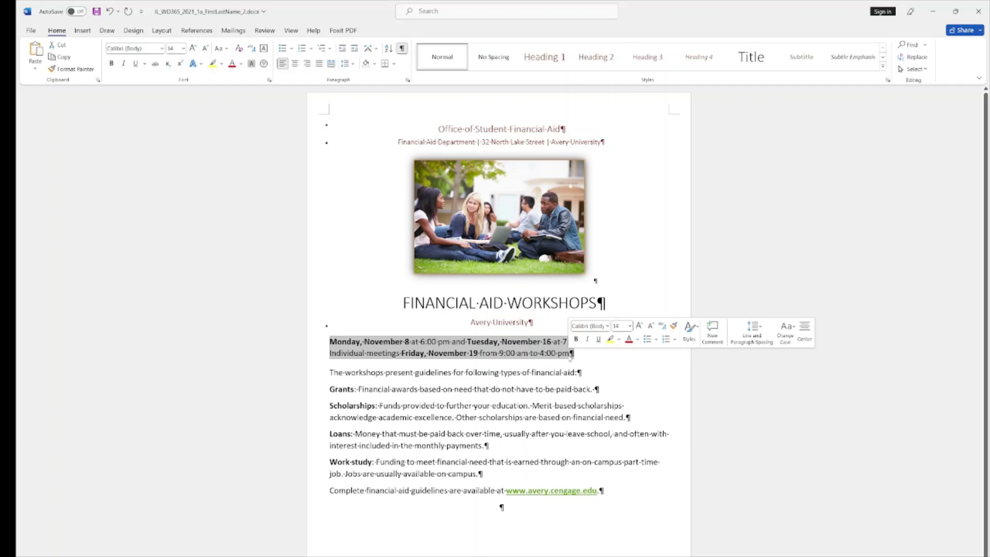
pyautogui.click(282, 49)
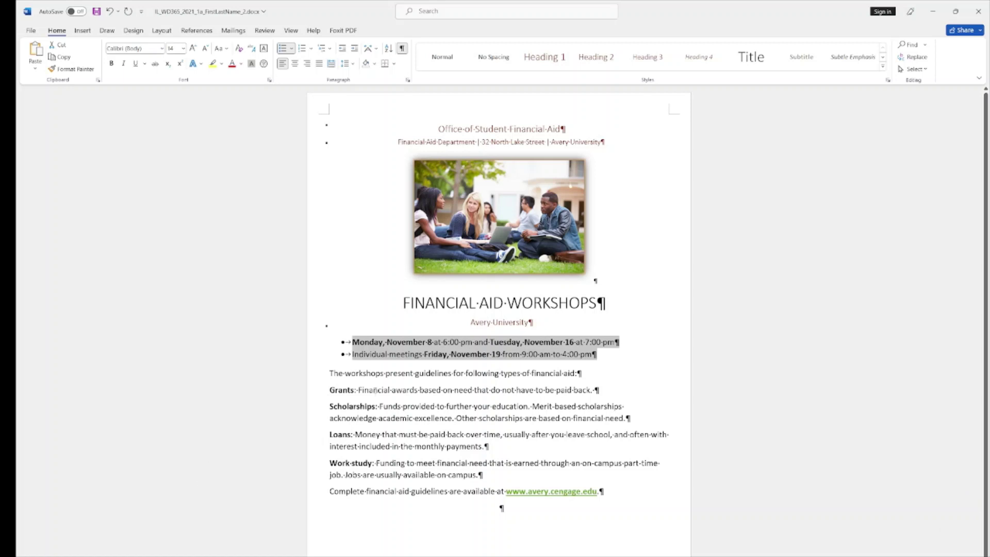
# Insert "requesting the" before "guidelines" in the sentence beginning "The workshops present"
pyautogui.click(356, 373)
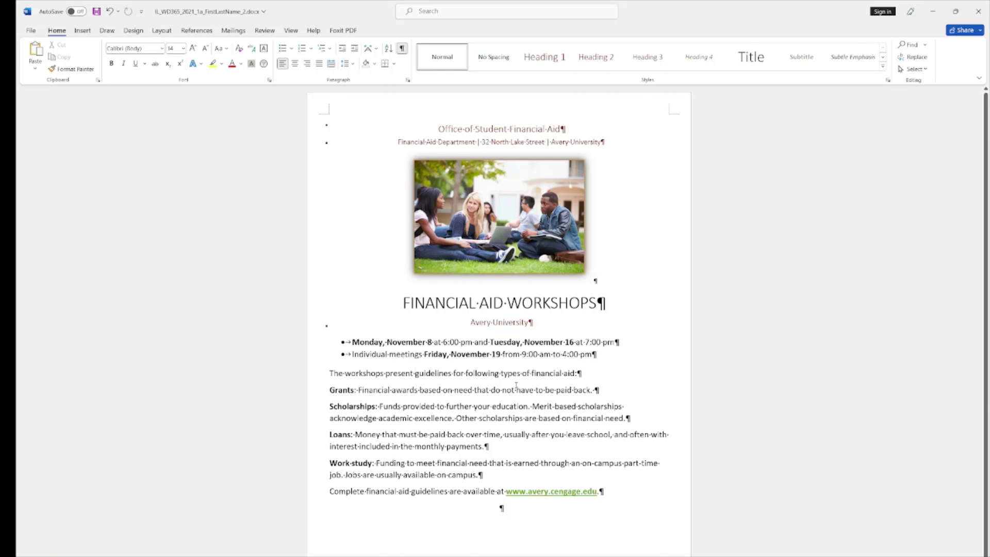
pyautogui.click(418, 372)
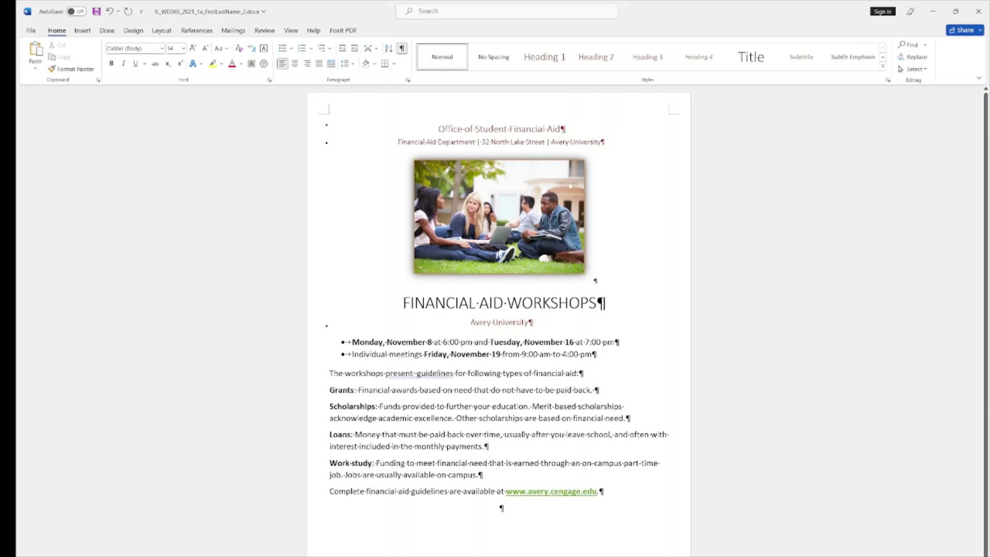
pyautogui.write('requesting')
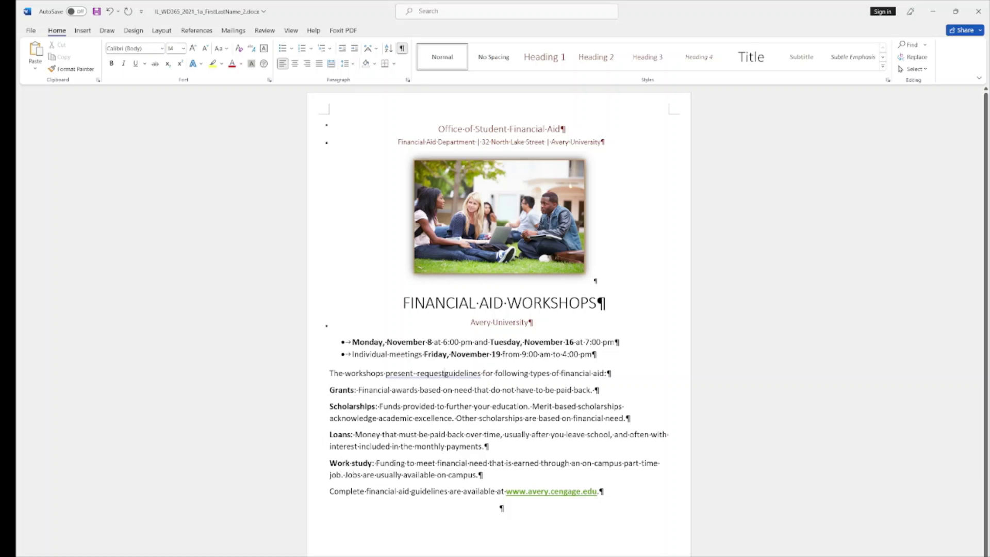
pyautogui.write(' the')
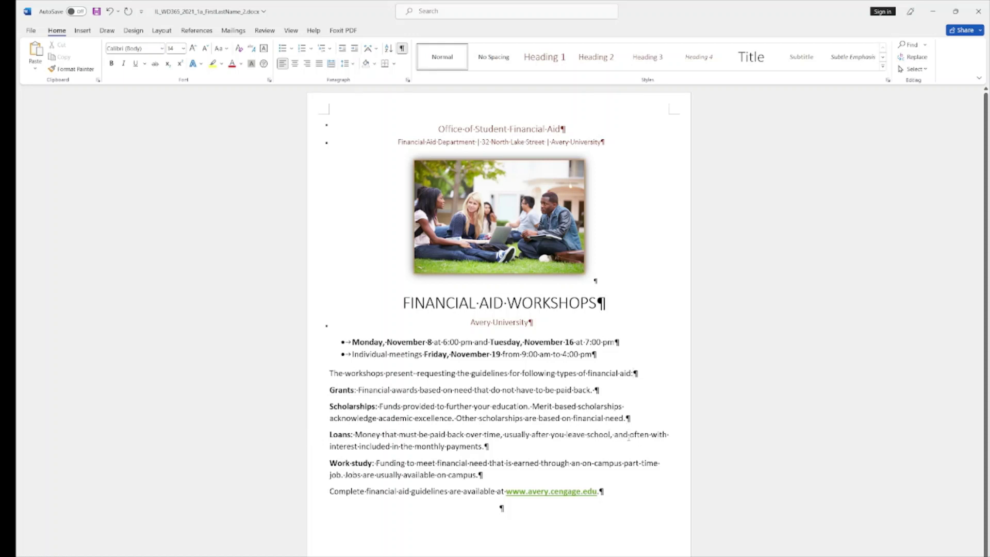
# Italicize "often with interest" in the Loans paragraph and delete "Jobs are usually available on campus." from the Work study paragraph
pyautogui.moveTo(631, 437); pyautogui.dragTo(358, 447)
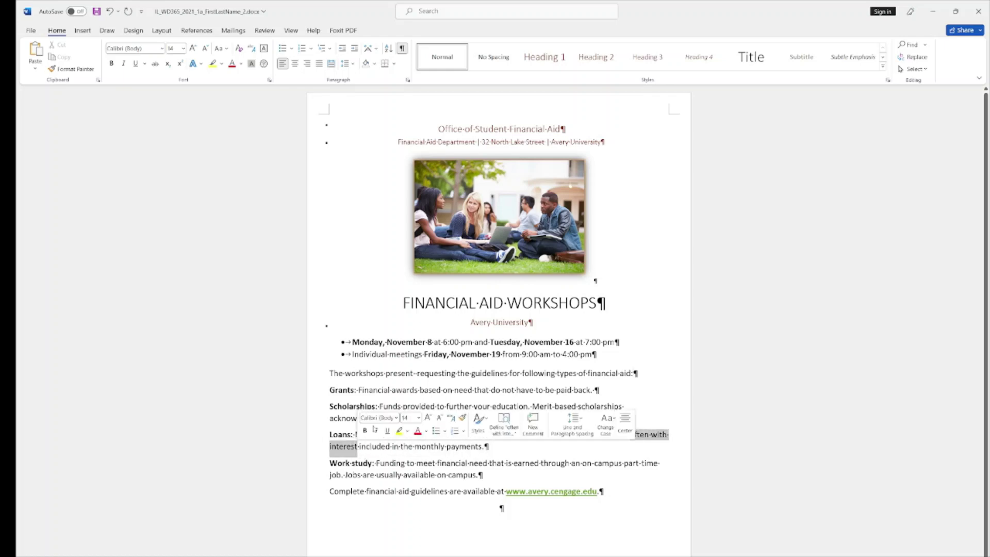
pyautogui.click(123, 64)
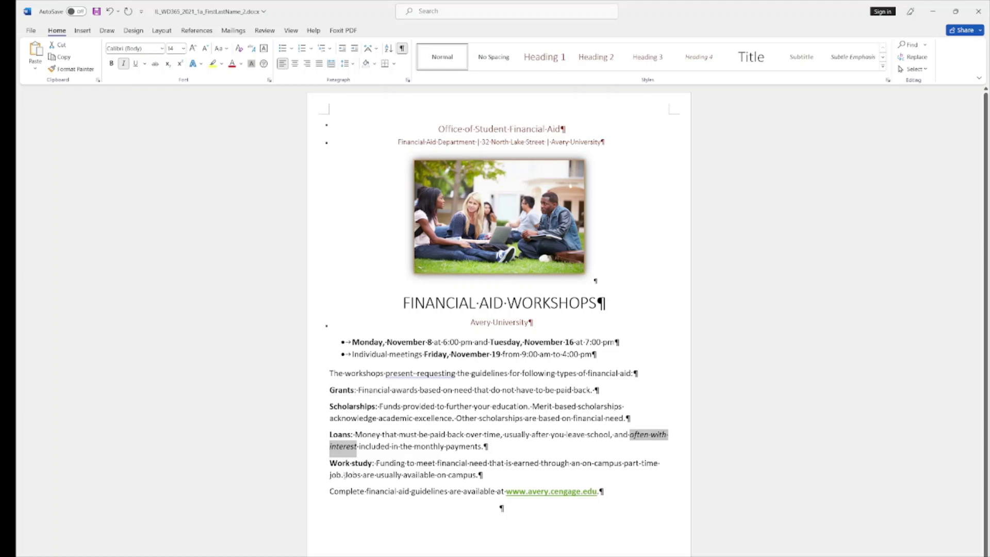
pyautogui.moveTo(342, 475); pyautogui.dragTo(479, 475)
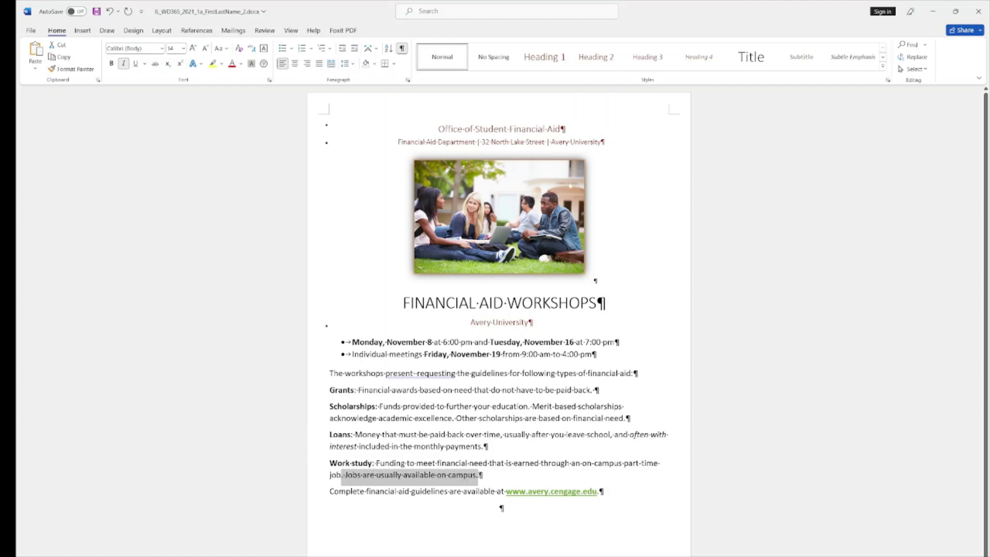
pyautogui.click(471, 465)
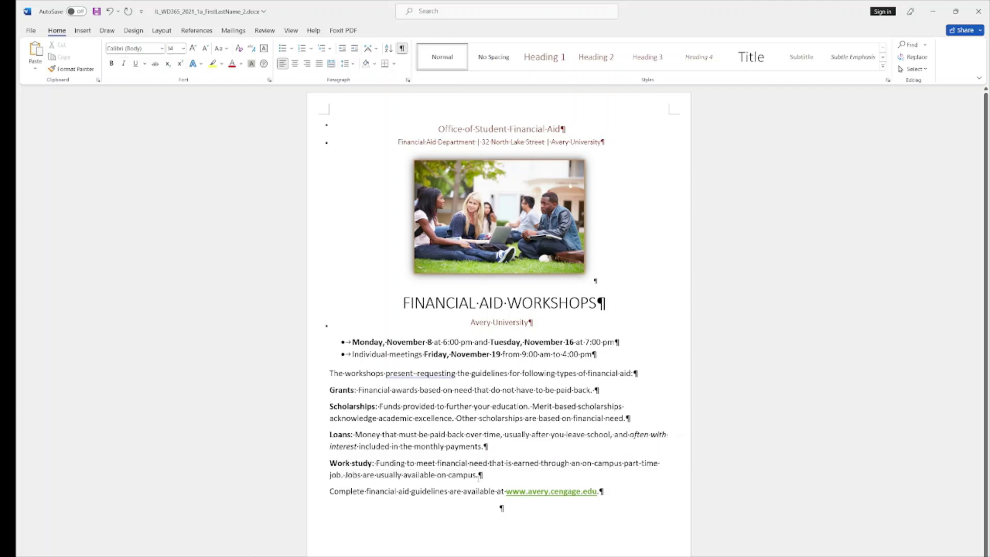
pyautogui.moveTo(479, 475); pyautogui.dragTo(345, 476)
pyautogui.press('Delete')
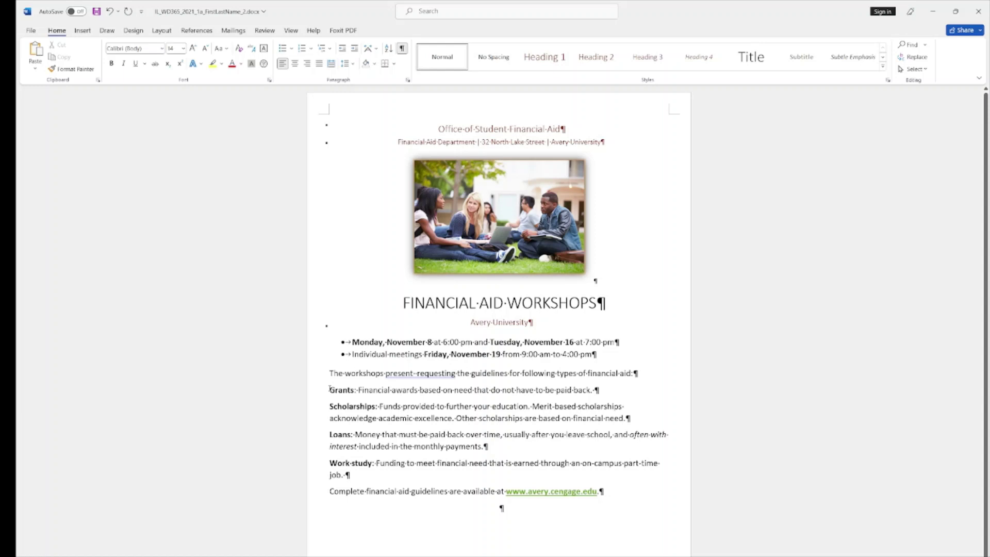
# Format the Grants through Work study paragraphs in the Trebuchet MS font with the Dark Red, Accent 1, Darker 25% color
pyautogui.moveTo(329, 389); pyautogui.dragTo(381, 477)
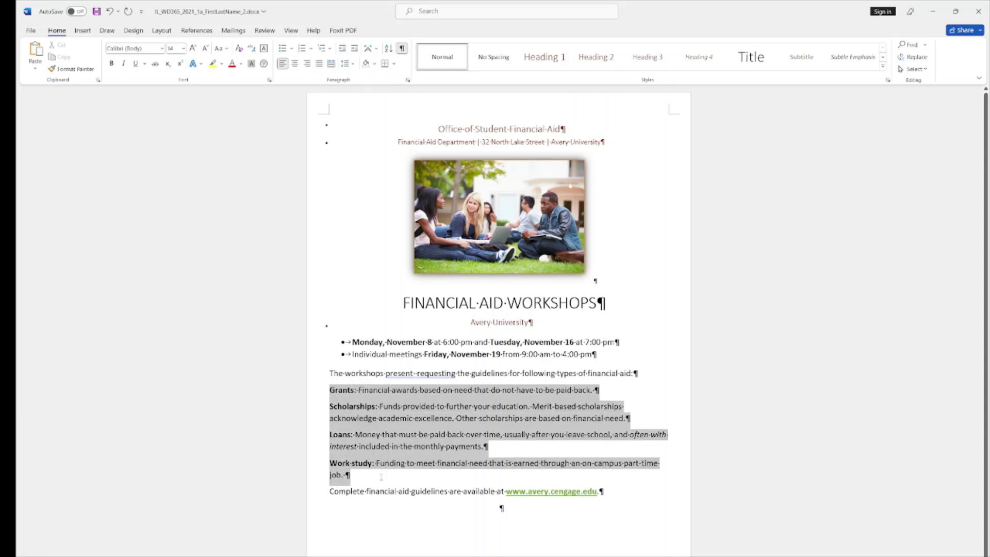
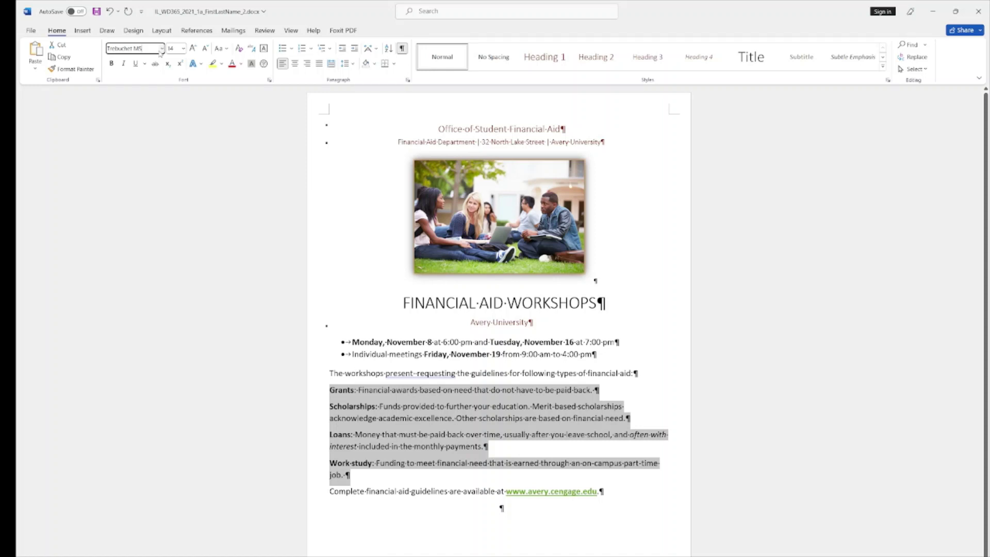
pyautogui.press('Return')
pyautogui.click(242, 64)
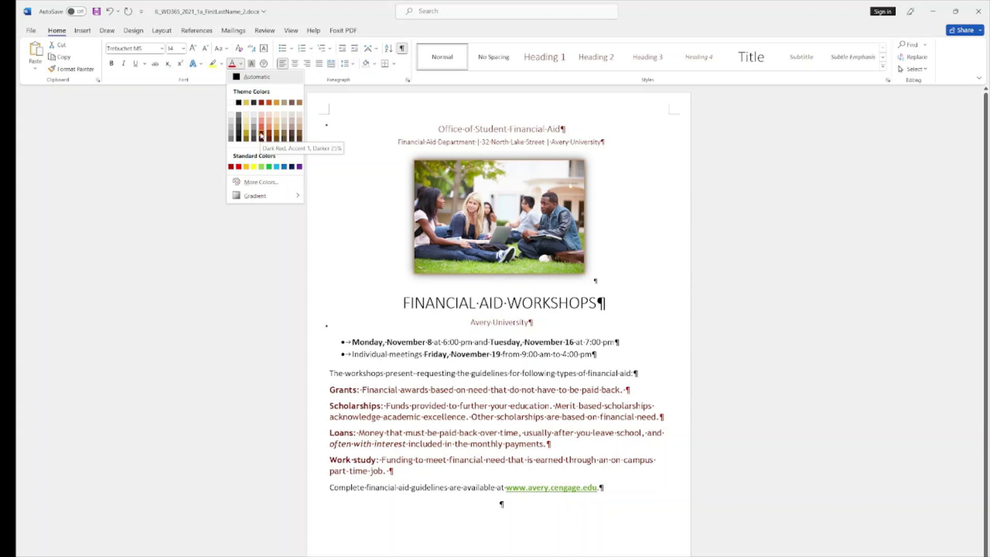
pyautogui.click(261, 136)
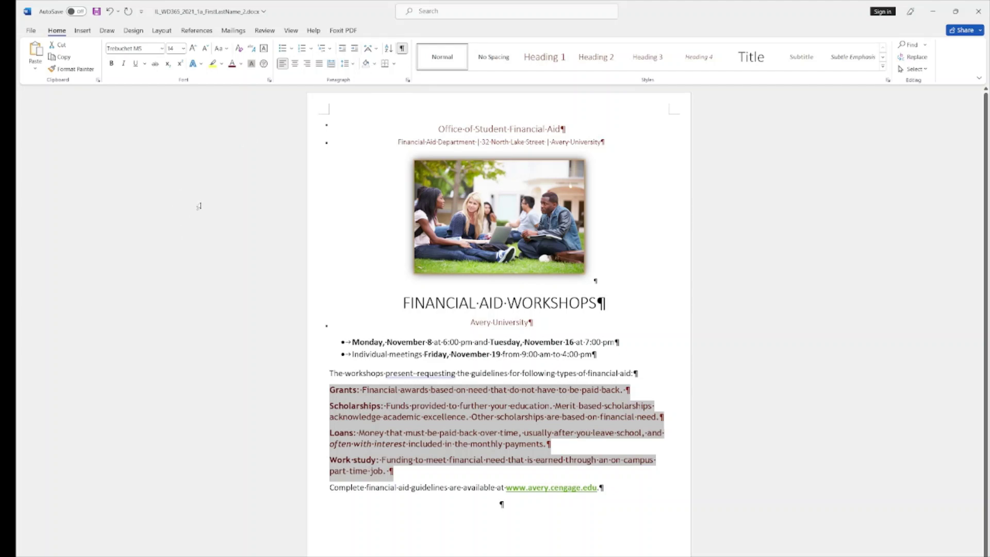
pyautogui.click(349, 183)
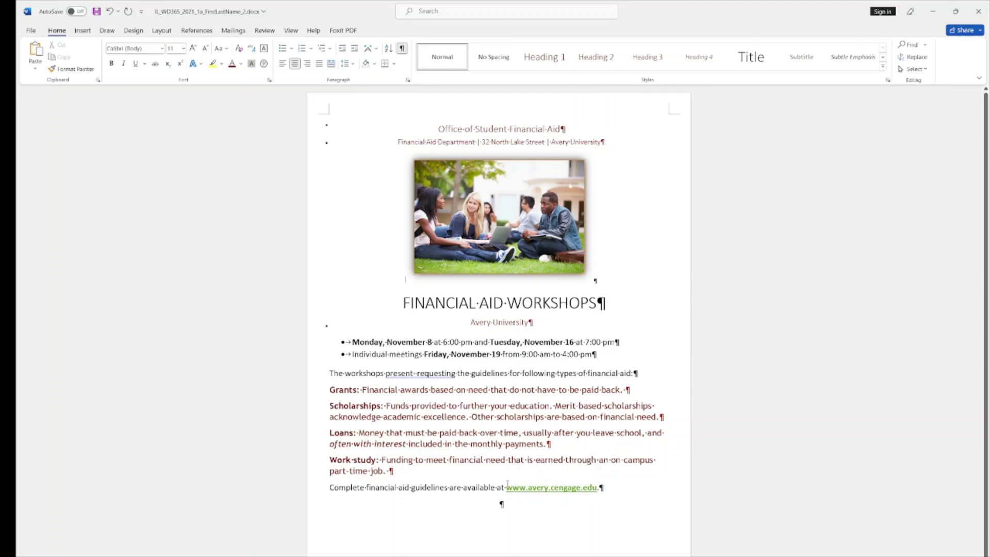
pyautogui.click(559, 487)
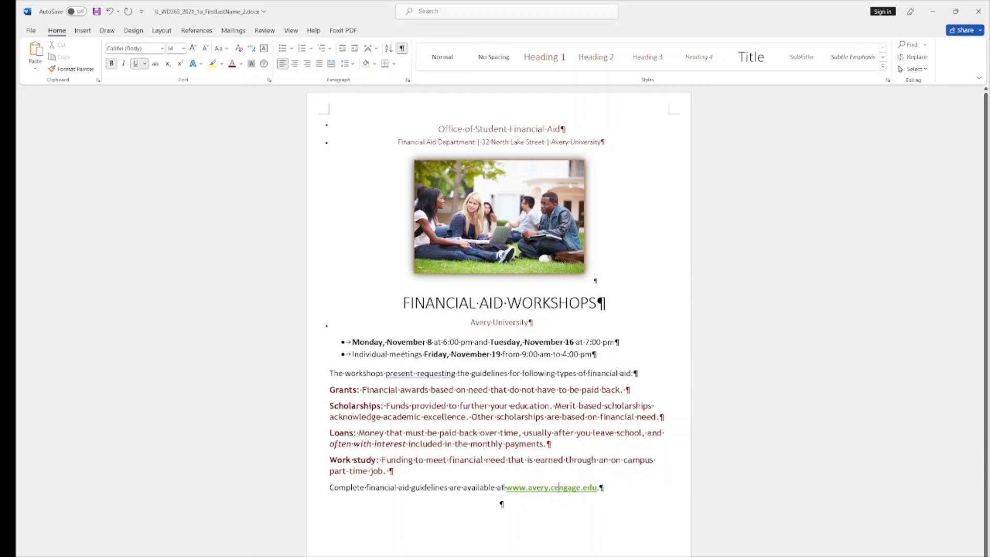
pyautogui.moveTo(506, 487); pyautogui.dragTo(597, 489)
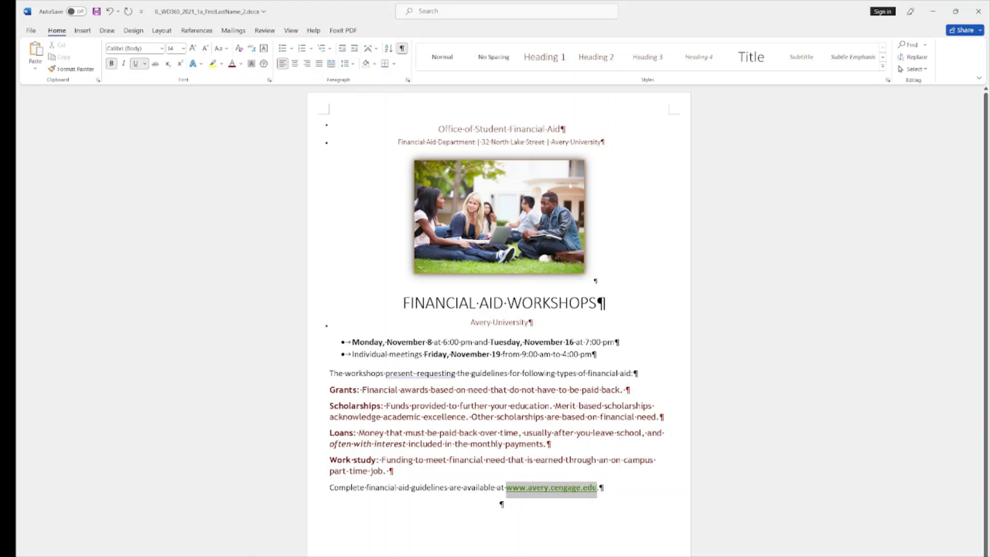
pyautogui.rightClick(589, 487)
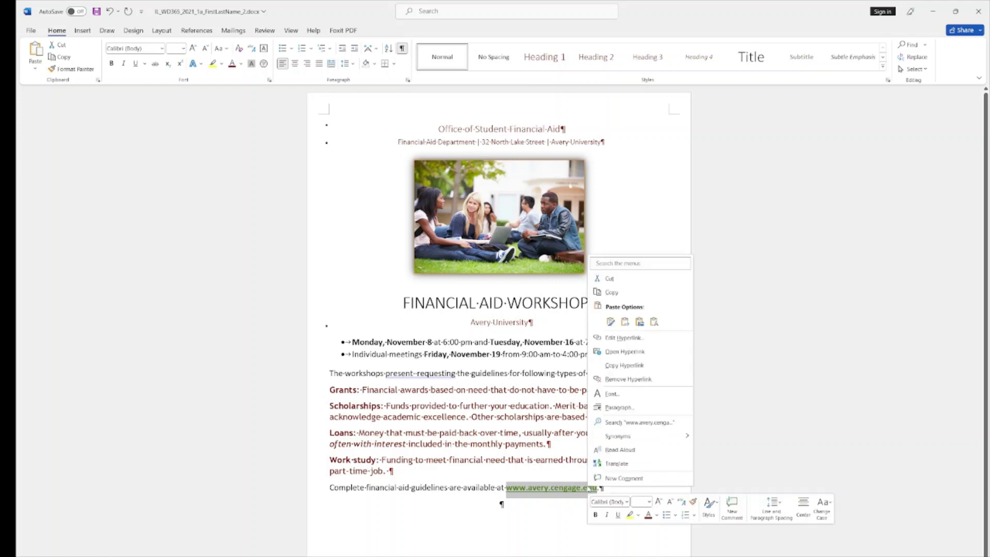
pyautogui.click(628, 379)
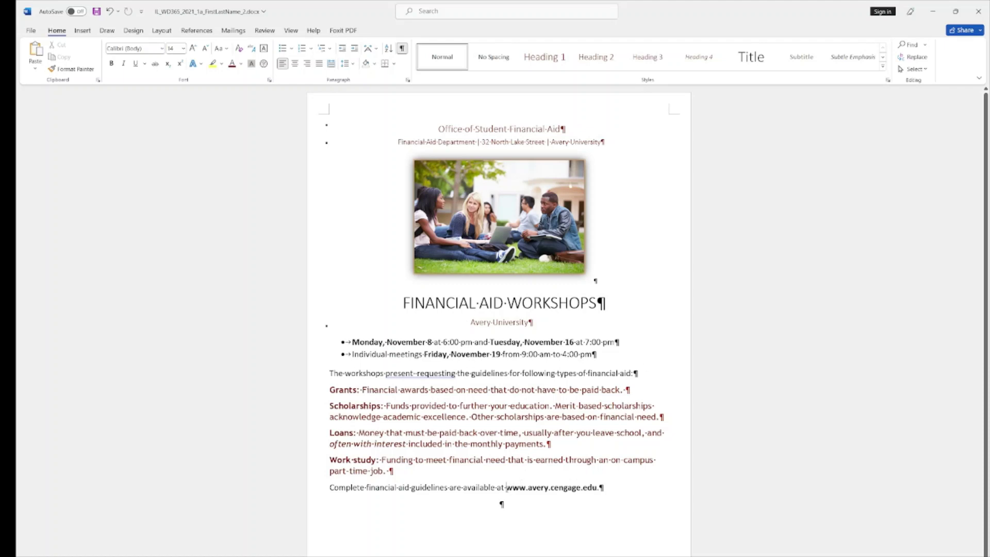
pyautogui.moveTo(506, 488); pyautogui.dragTo(595, 491)
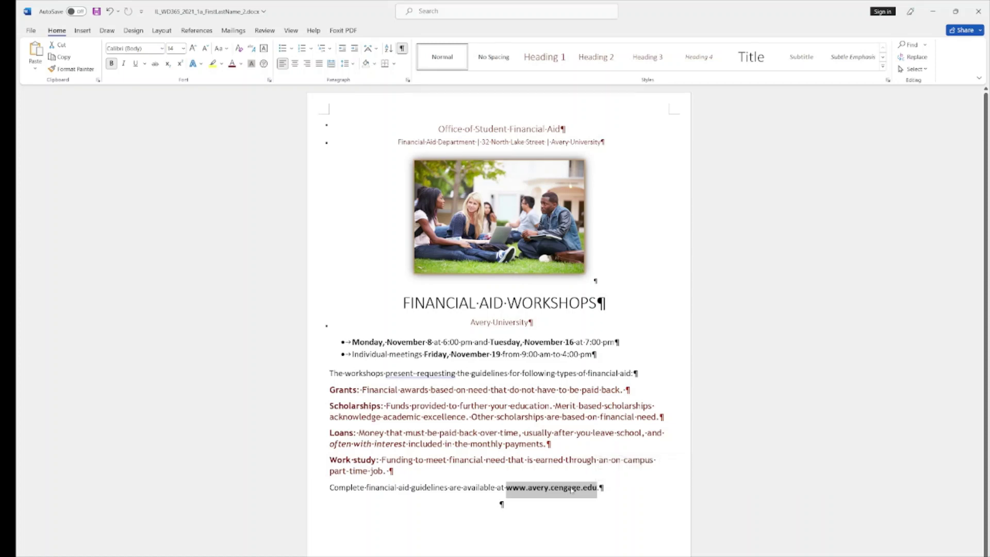
pyautogui.click(571, 488)
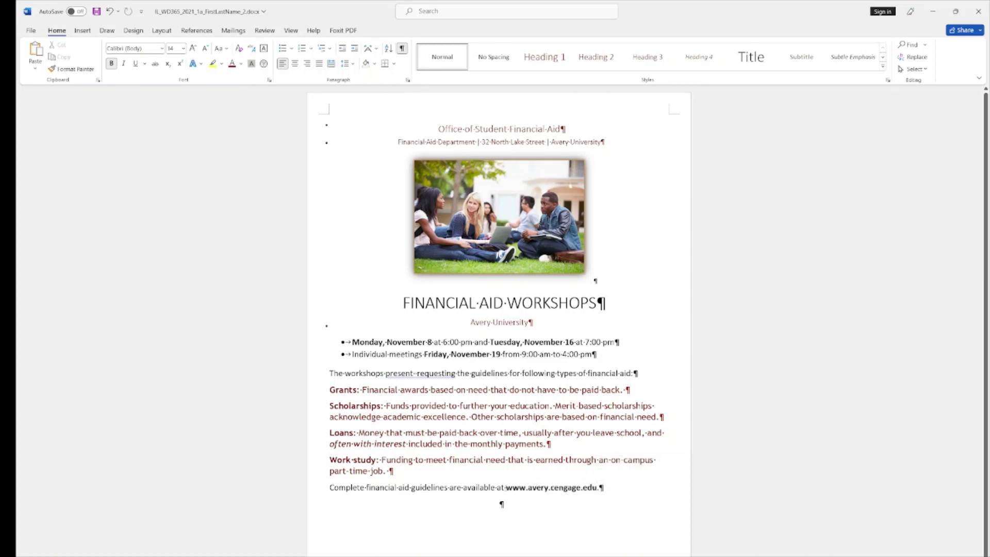
pyautogui.moveTo(497, 488); pyautogui.dragTo(579, 488)
pyautogui.click(509, 487)
pyautogui.moveTo(510, 487); pyautogui.dragTo(597, 488)
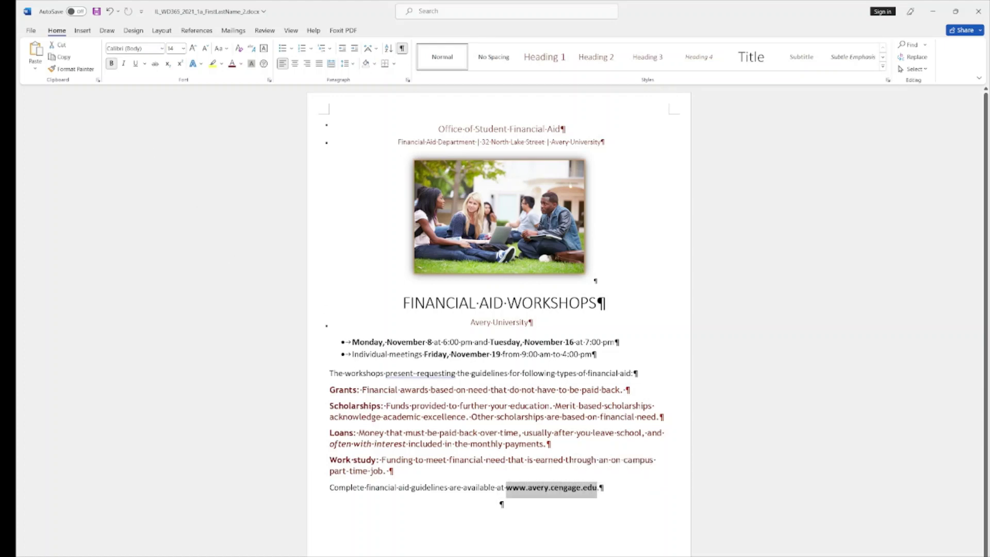
pyautogui.hotkey('ctrl', 'k')
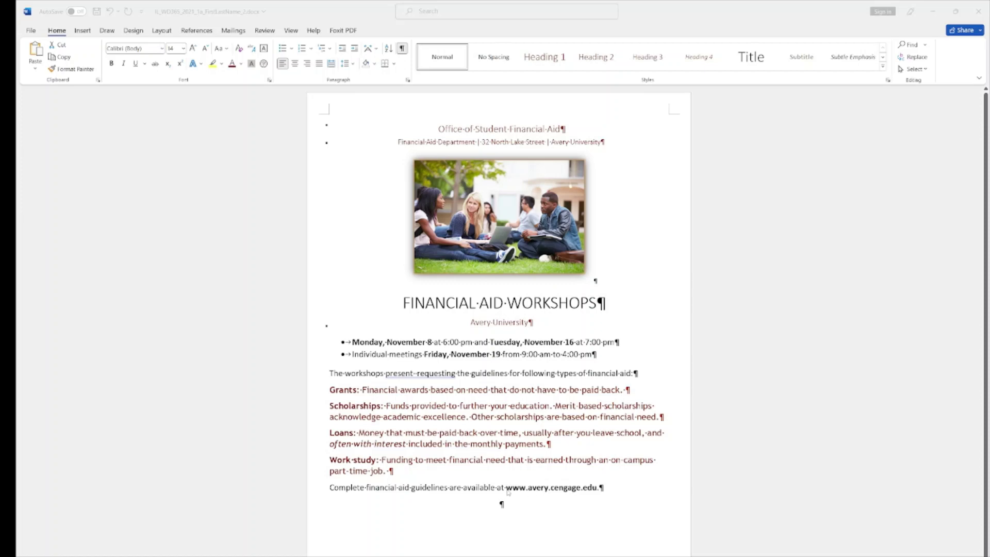
pyautogui.press('Escape')
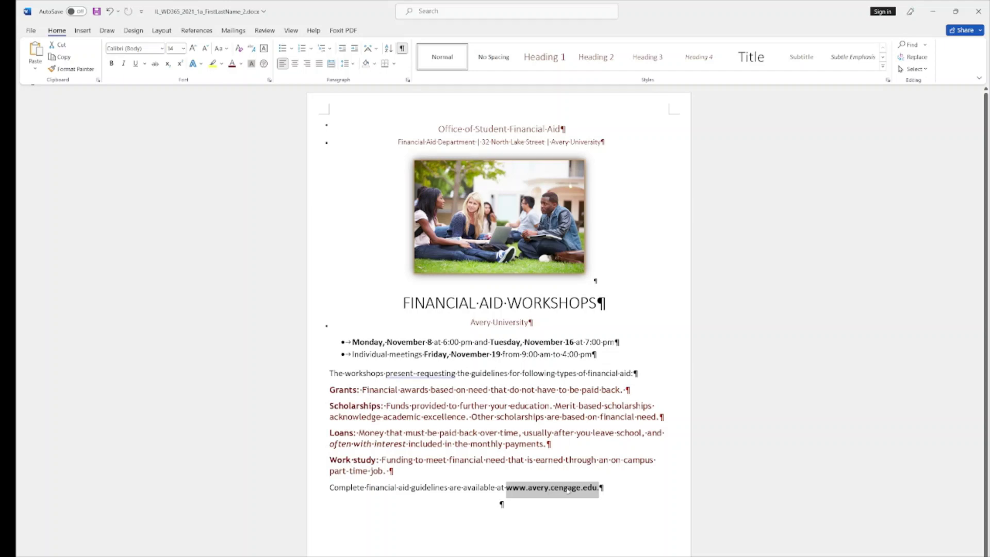
pyautogui.click(201, 63)
pyautogui.moveTo(224, 169)
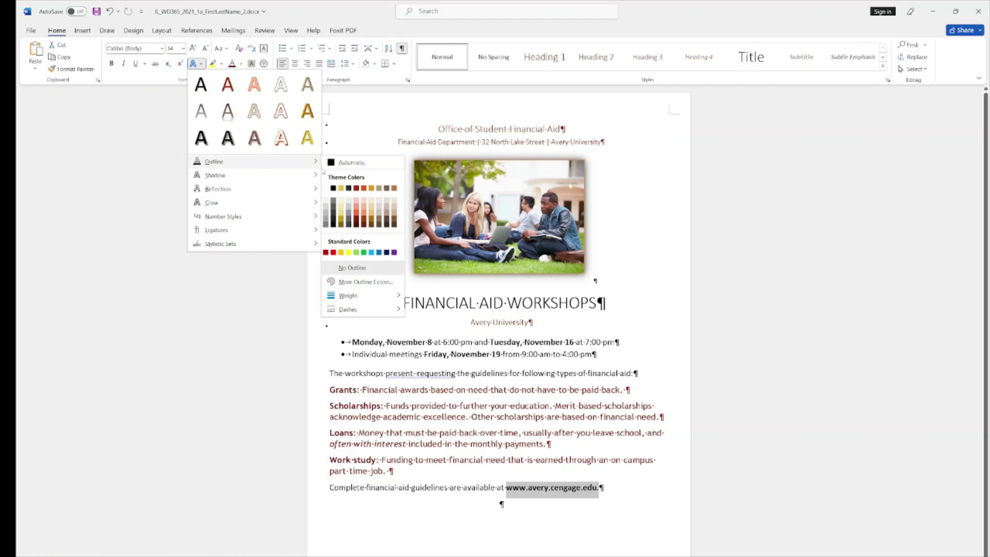
pyautogui.click(364, 188)
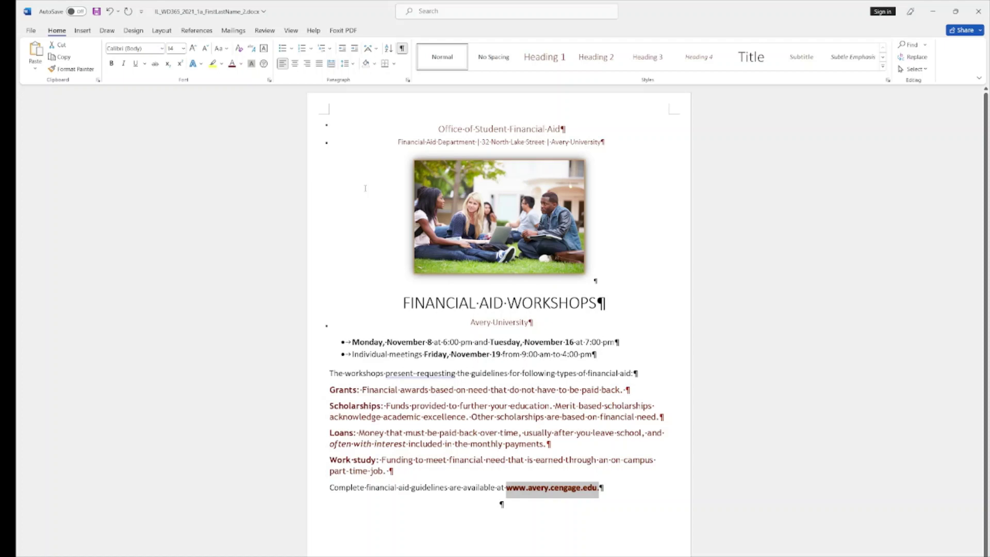
# Center the closing sentence about complete financial aid guidelines together with the empty paragraph below it
pyautogui.click(561, 514)
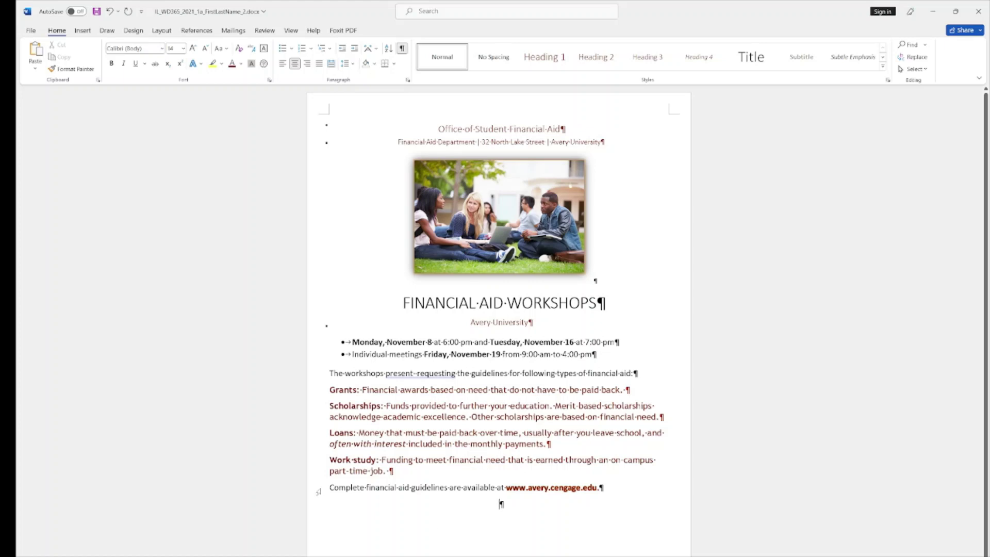
pyautogui.moveTo(331, 487); pyautogui.dragTo(568, 515)
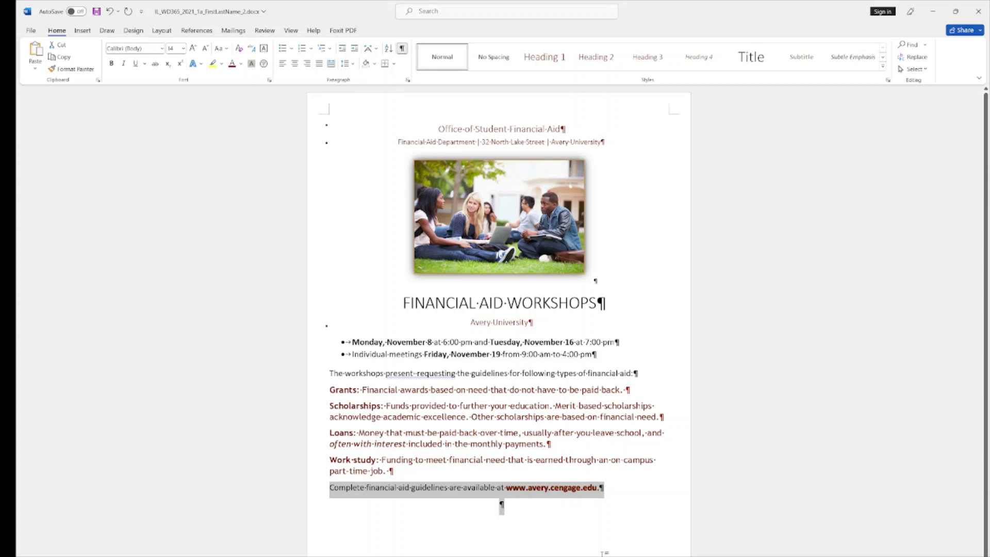
pyautogui.click(536, 54)
pyautogui.click(295, 64)
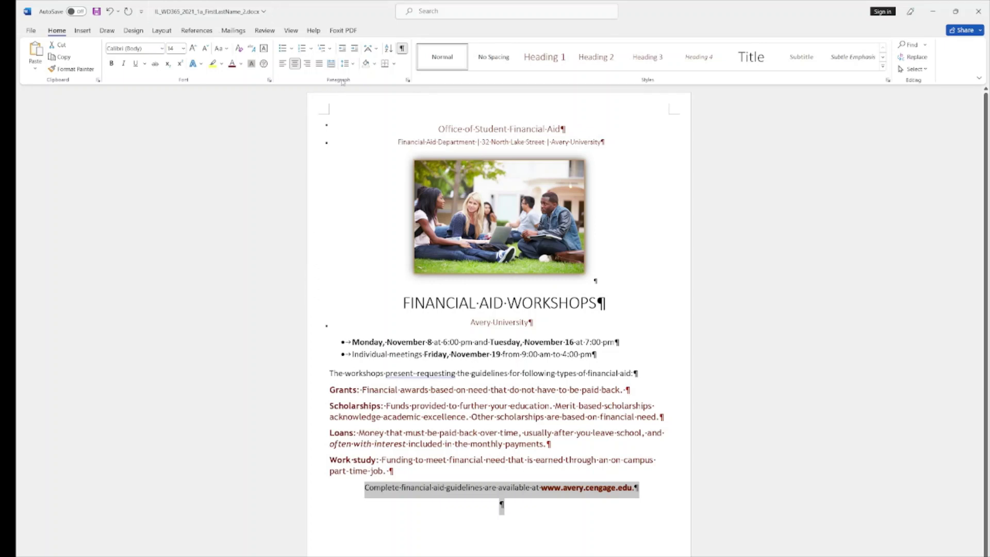
# Shade the closing sentence and the empty paragraph light red, and delete that empty paragraph
pyautogui.click(375, 64)
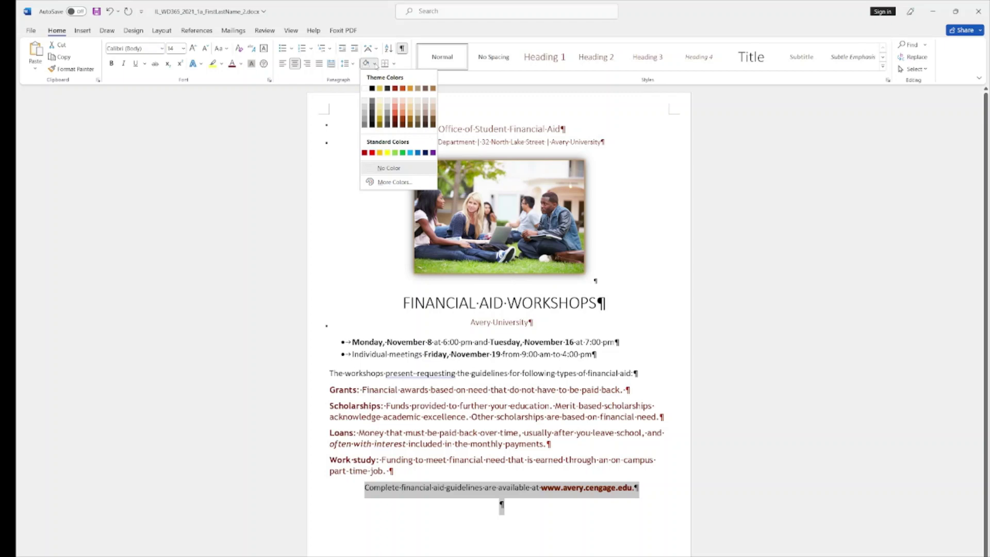
pyautogui.click(396, 103)
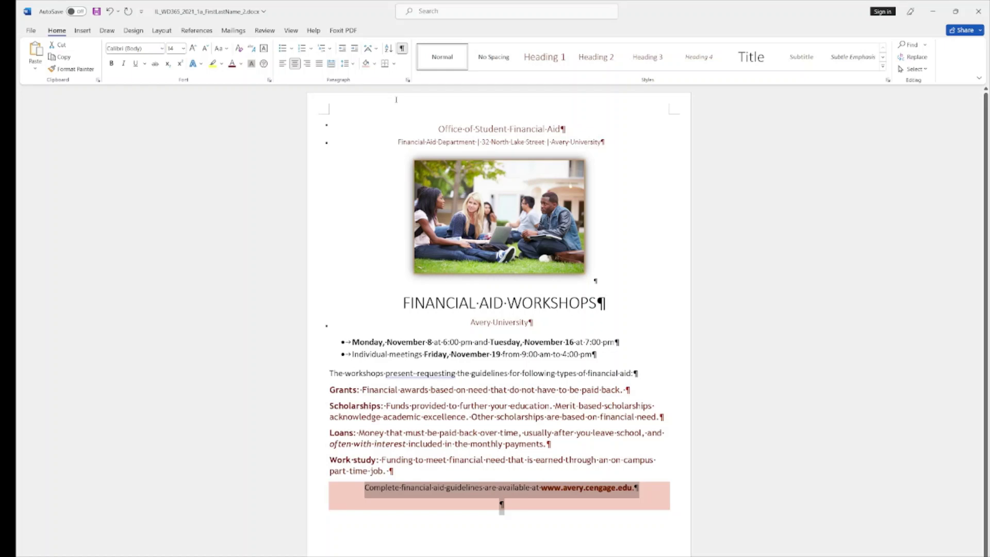
pyautogui.click(566, 523)
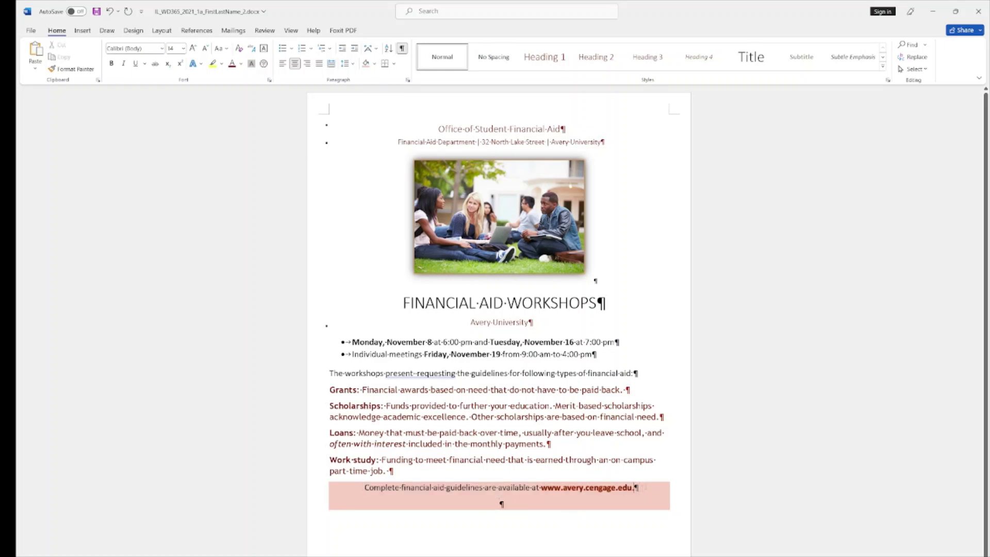
pyautogui.press('BackSpace')
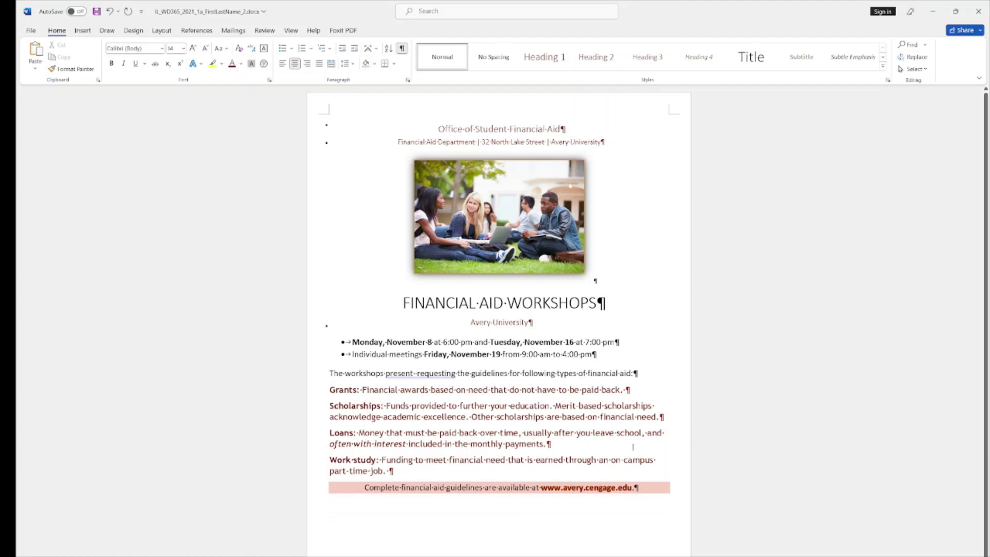
pyautogui.click(374, 517)
pyautogui.click(369, 517)
pyautogui.doubleClick(370, 517)
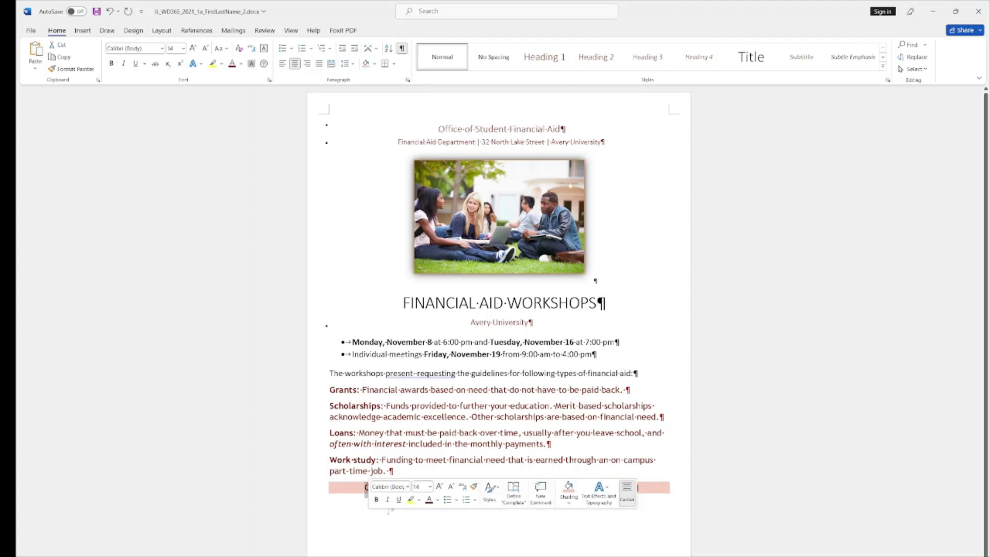
pyautogui.click(640, 530)
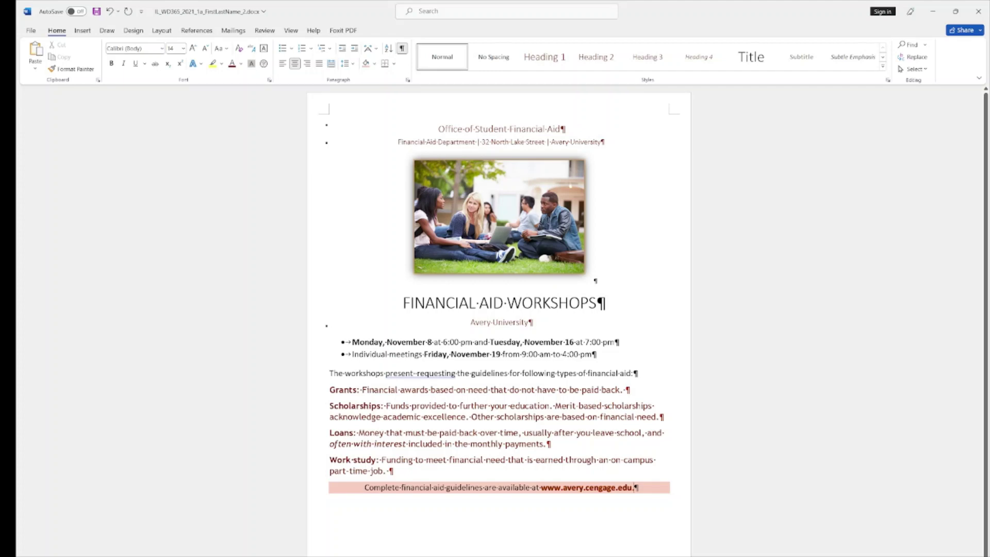
pyautogui.press('Return')
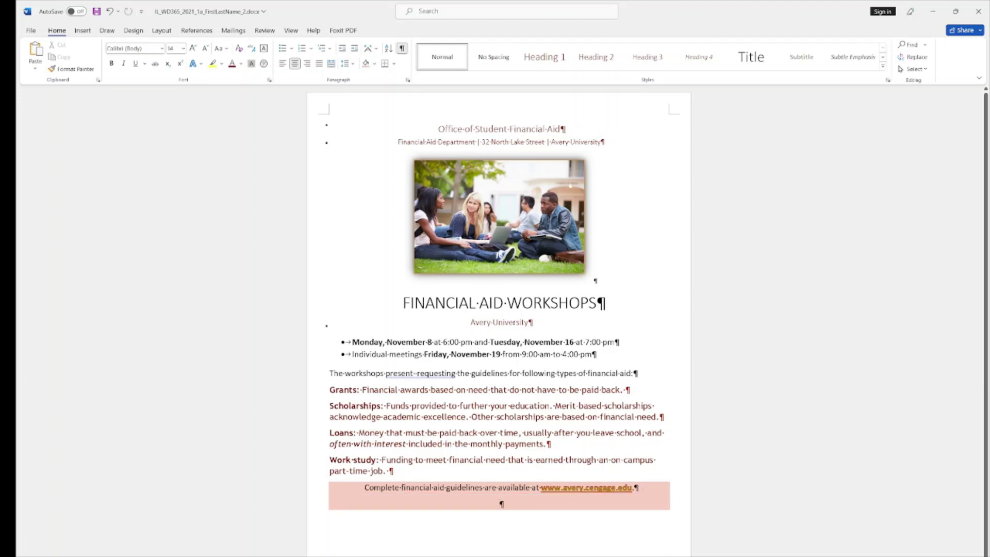
pyautogui.hotkey('ctrl', 'z')
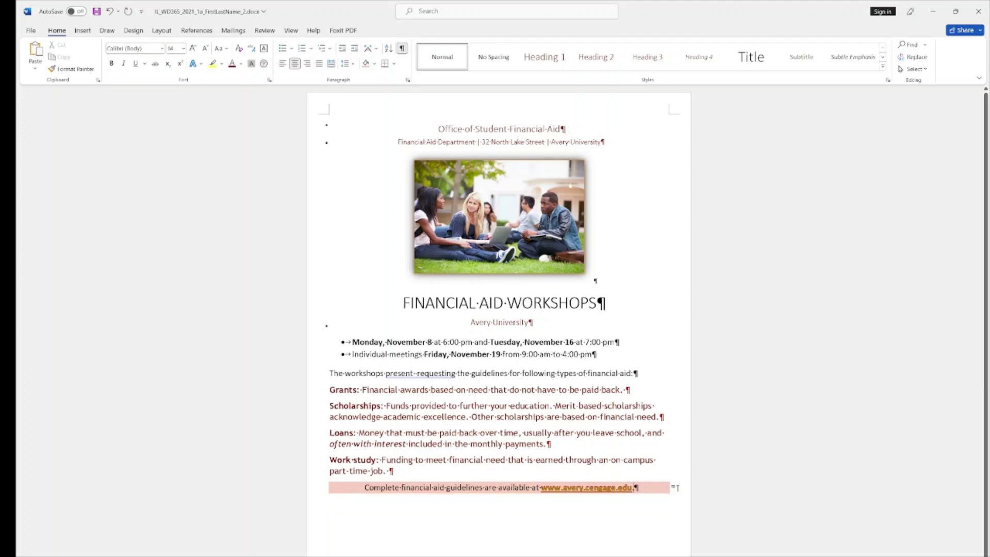
# Start a new left-aligned, unshaded paragraph below the shaded closing sentence
pyautogui.click(634, 487)
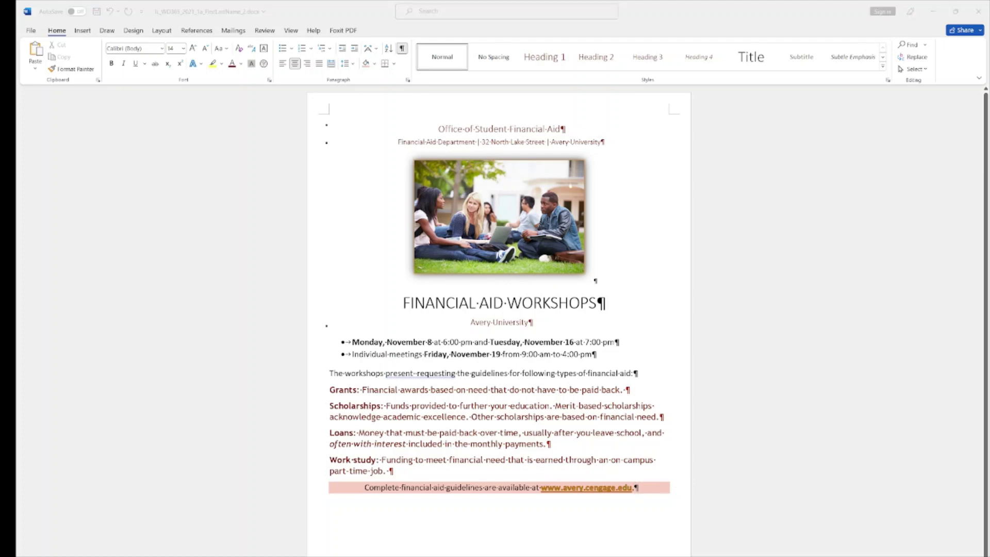
pyautogui.press('Return')
pyautogui.click(345, 505)
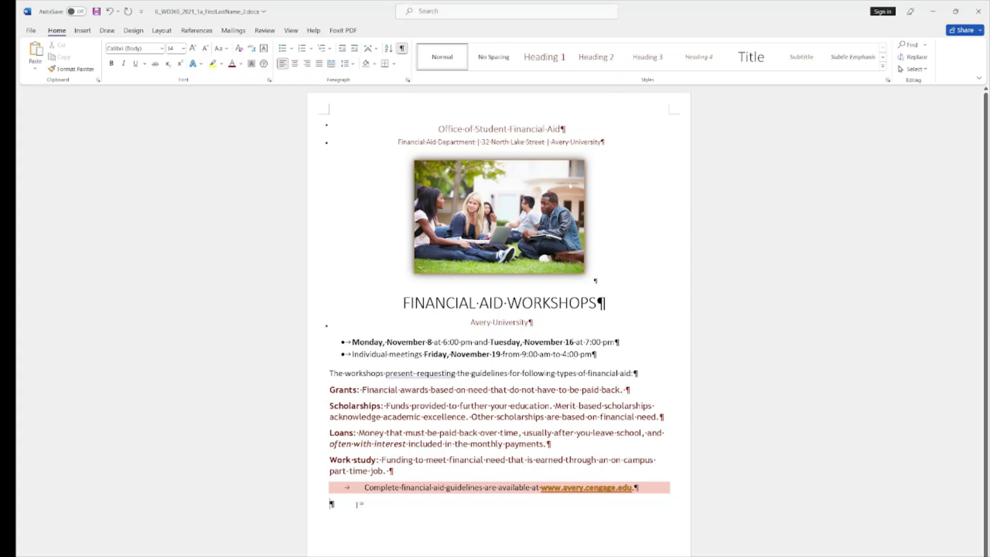
# Insert the picture Support_WD365_2021_1a_Graduation.png from the C: drive folder TEACH > 2023 FALL > CIT 101 > WORD 3 into the new paragraph
pyautogui.click(85, 32)
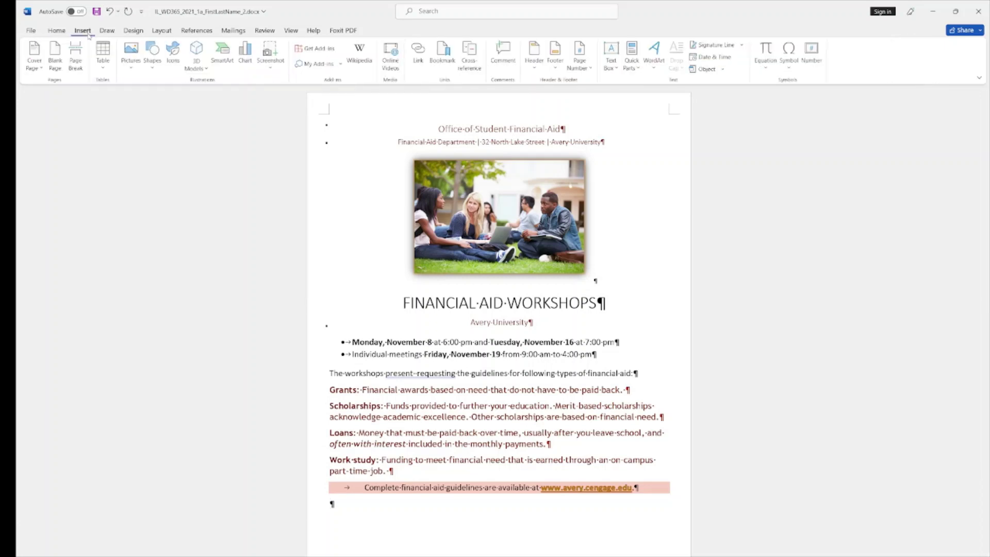
pyautogui.click(133, 65)
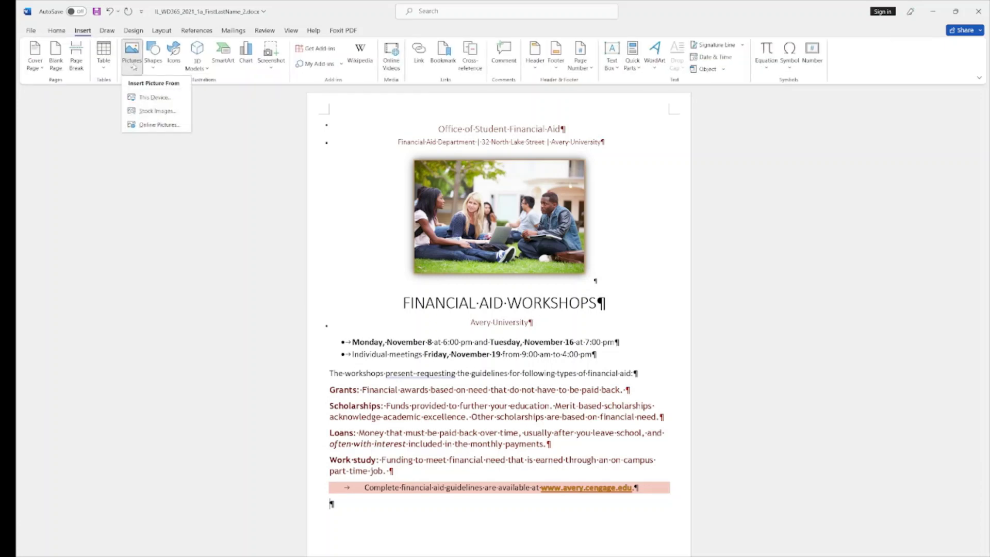
pyautogui.click(149, 98)
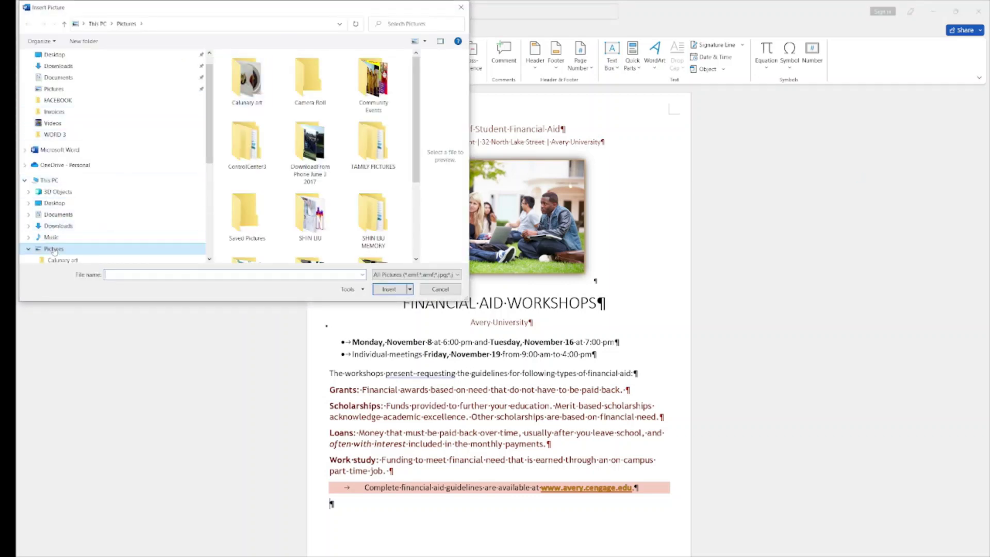
pyautogui.click(203, 100)
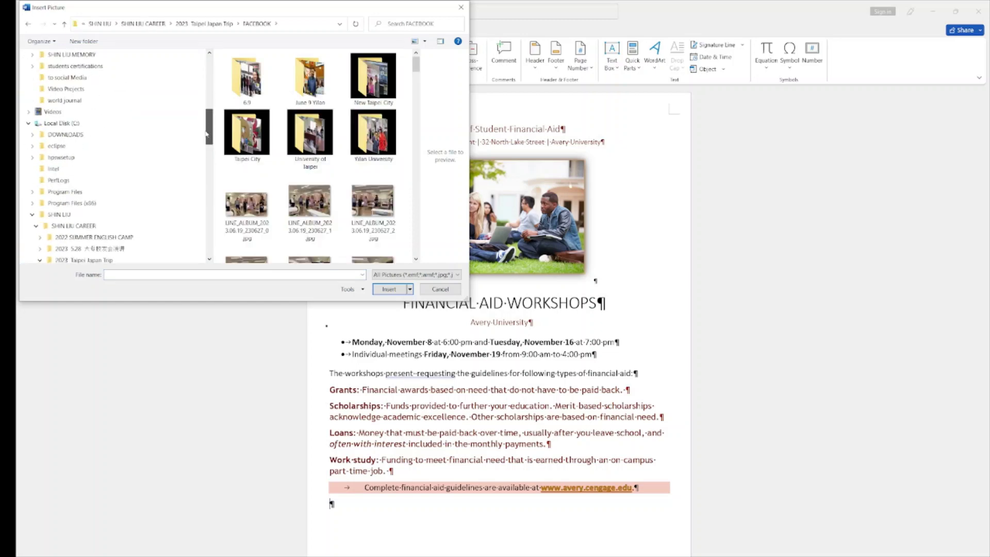
pyautogui.scroll(1, 206, 133)
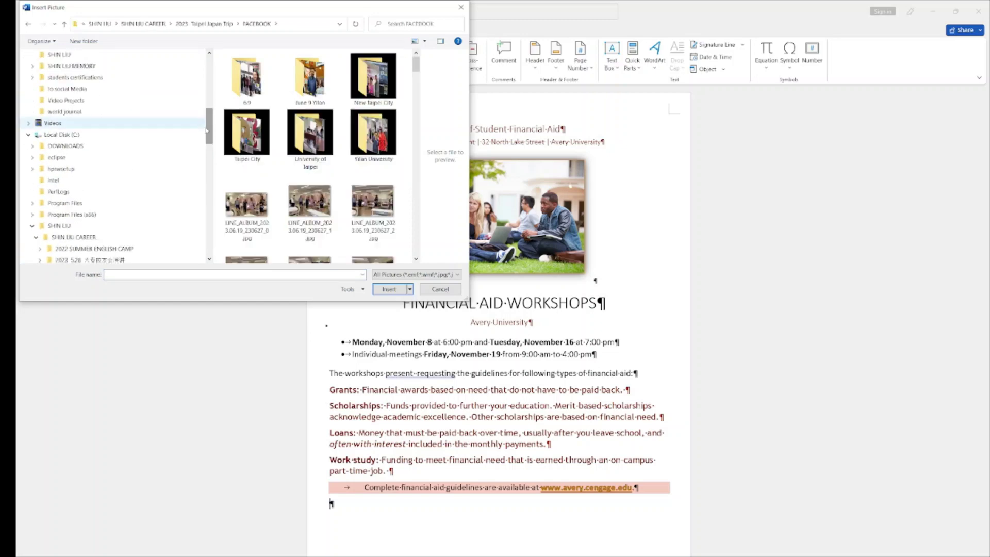
pyautogui.click(71, 135)
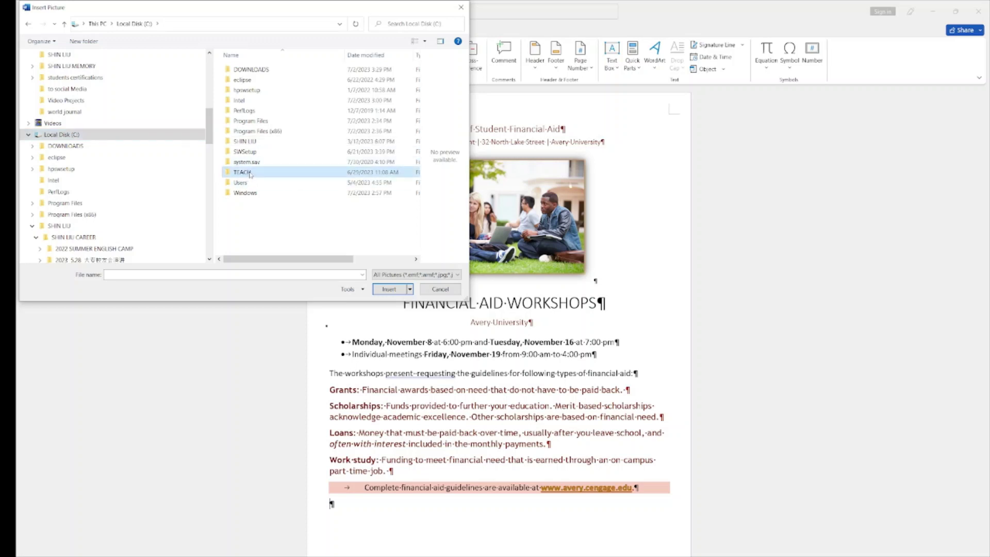
pyautogui.doubleClick(250, 174)
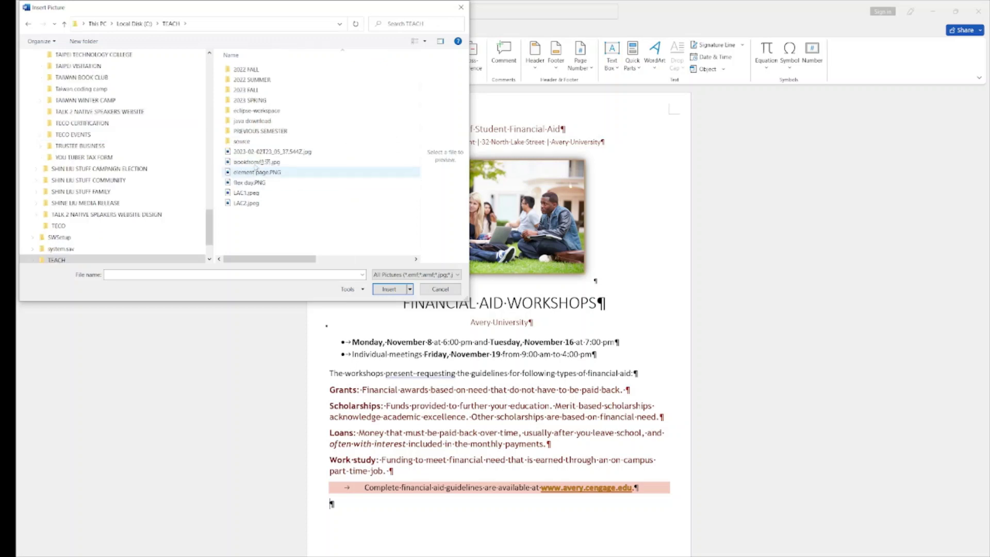
pyautogui.doubleClick(261, 90)
pyautogui.doubleClick(253, 69)
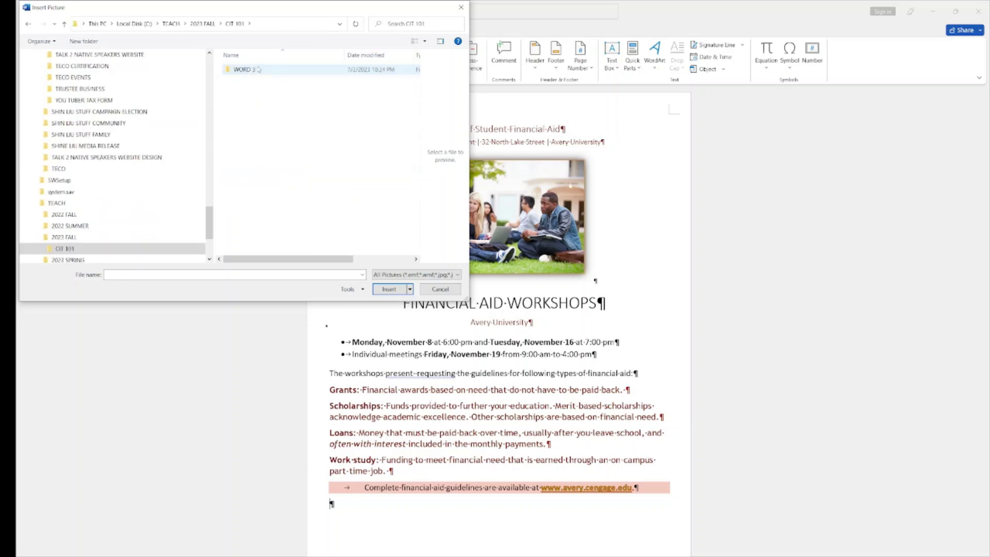
pyautogui.doubleClick(253, 69)
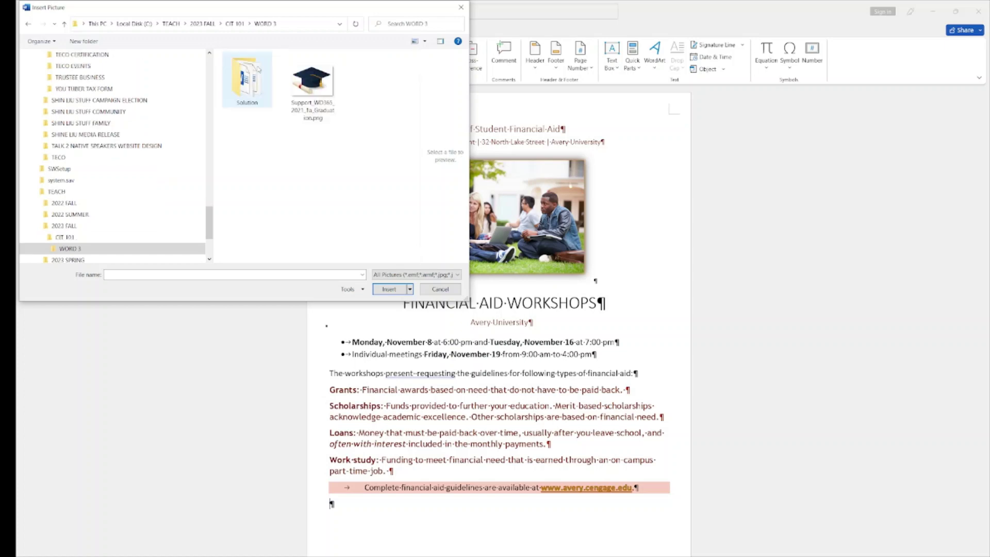
pyautogui.click(311, 81)
pyautogui.click(393, 289)
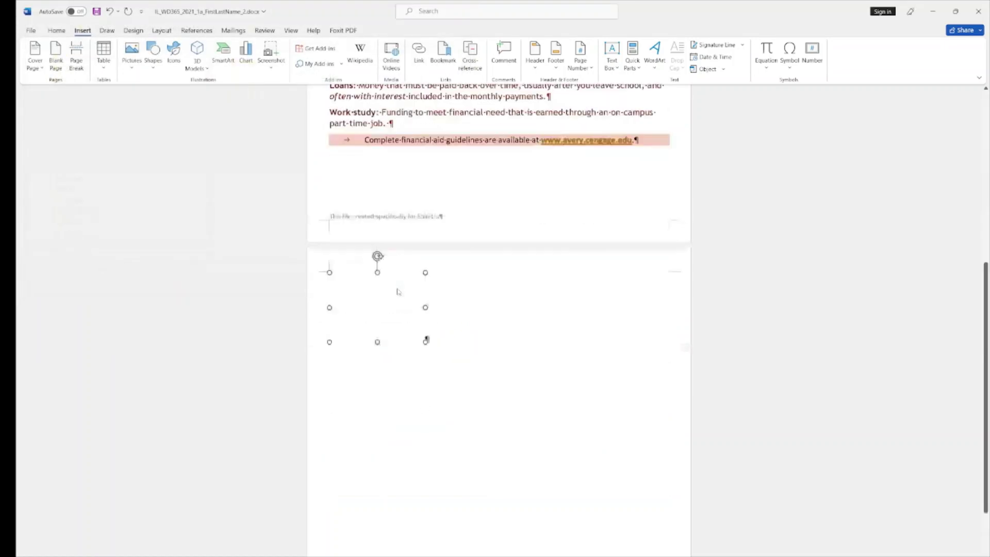
# Set the graduation cap picture's height to 1"
pyautogui.scroll(2, 531, 276)
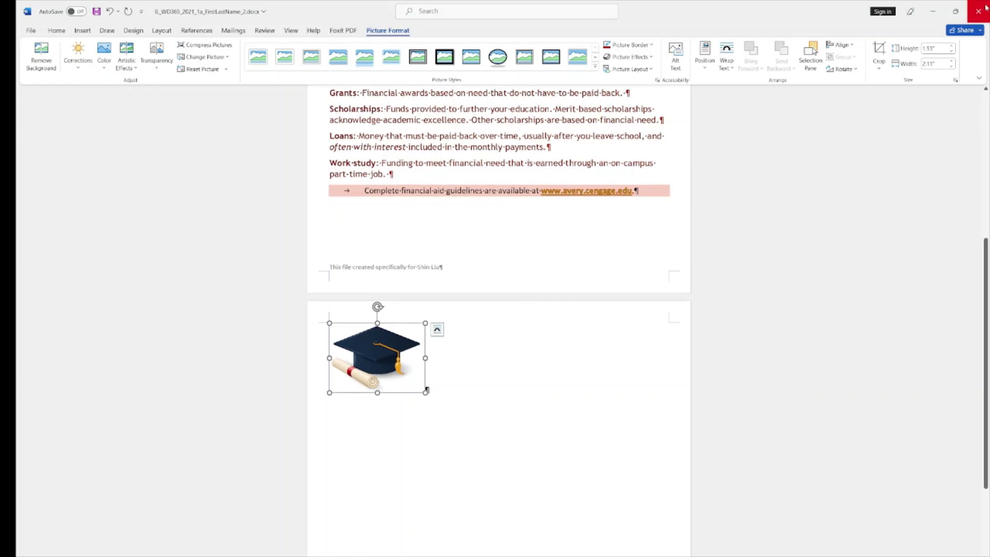
pyautogui.click(939, 49)
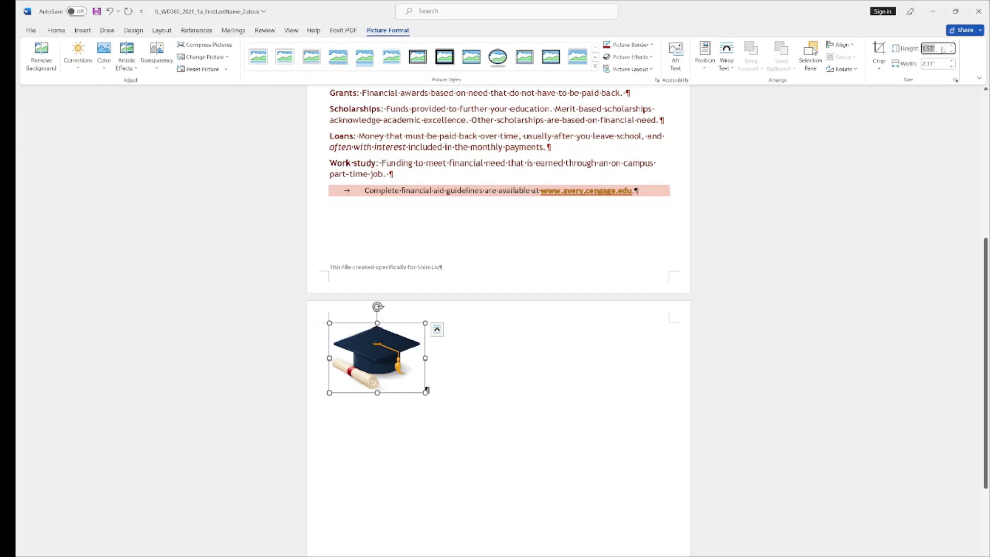
pyautogui.write('1')
pyautogui.press('Return')
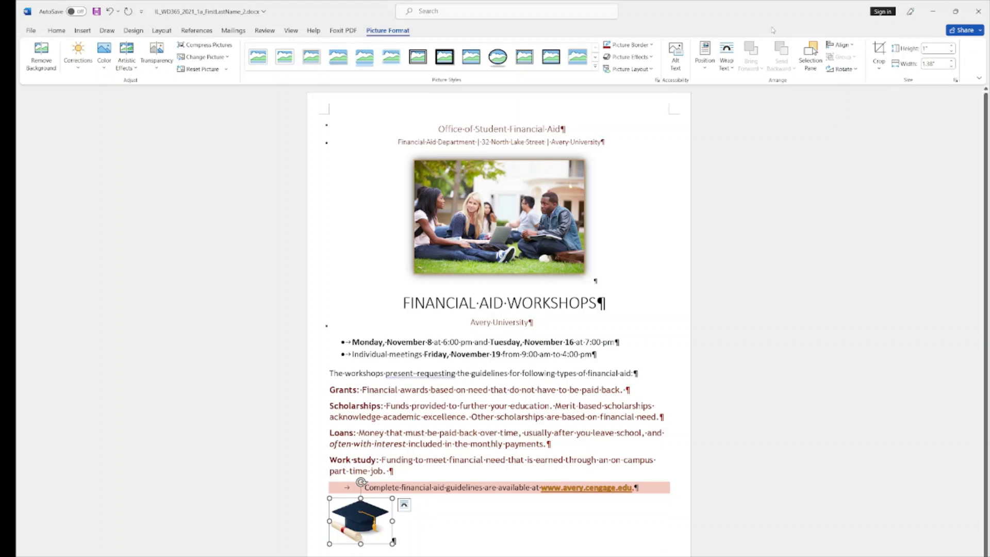
# Center the graduation cap picture below the closing sentence and hide the document's formatting marks
pyautogui.click(57, 31)
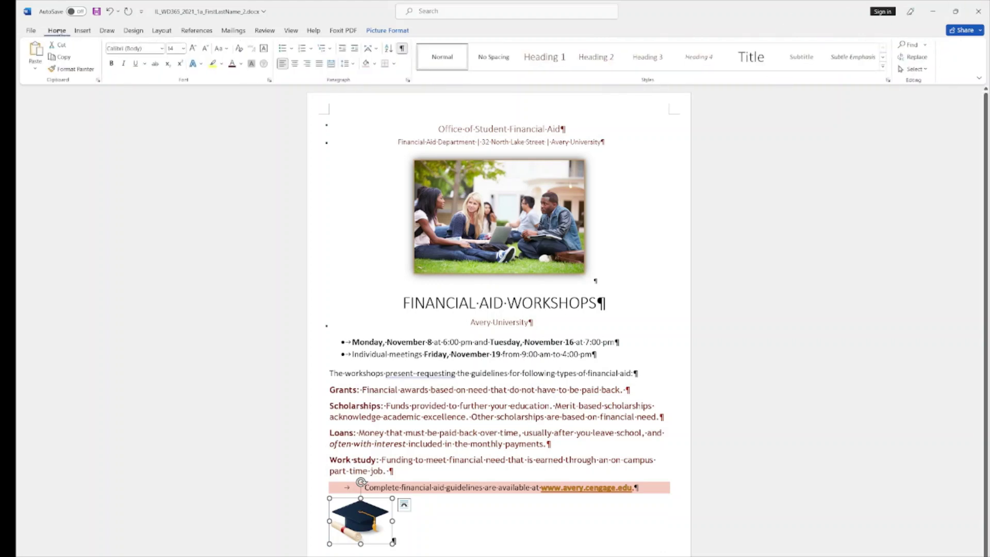
pyautogui.click(296, 67)
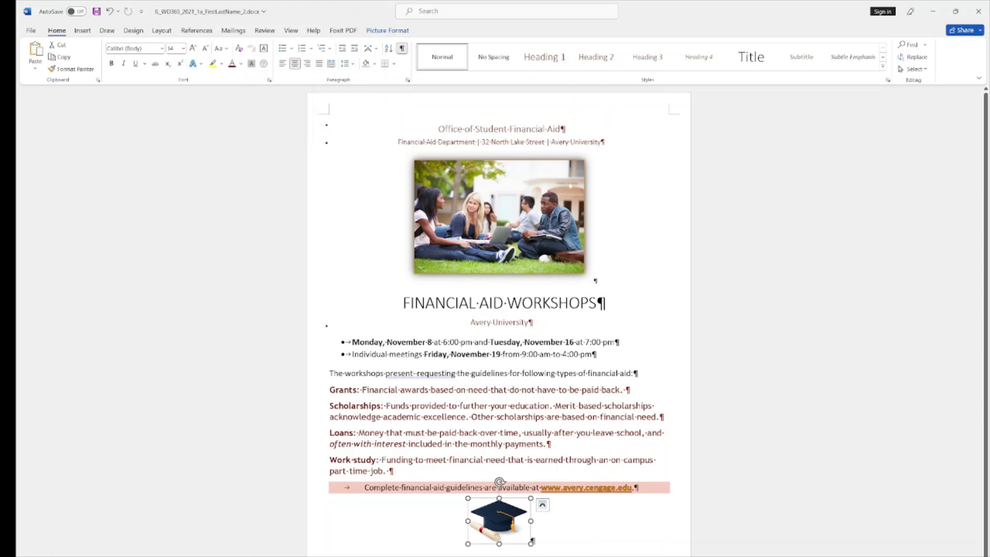
pyautogui.click(654, 542)
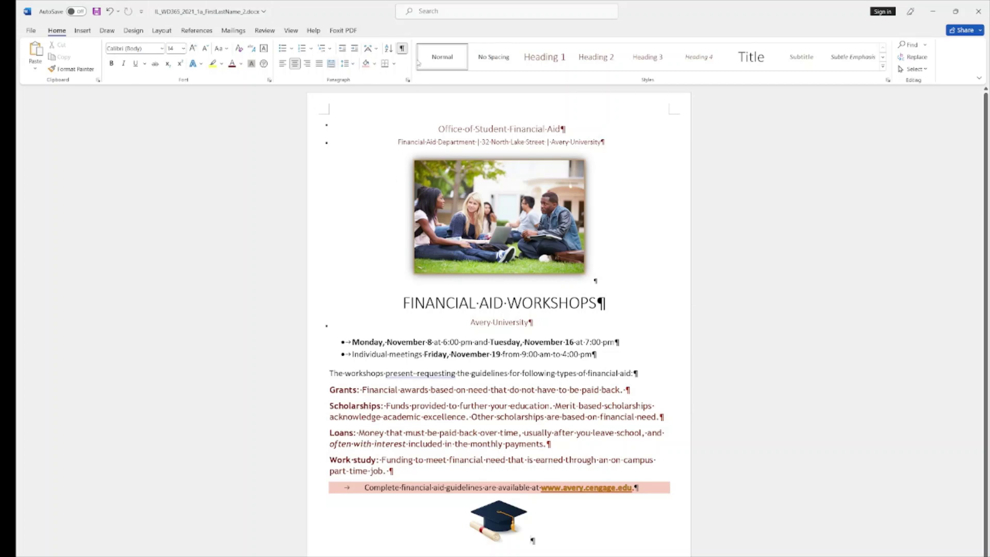
pyautogui.click(402, 49)
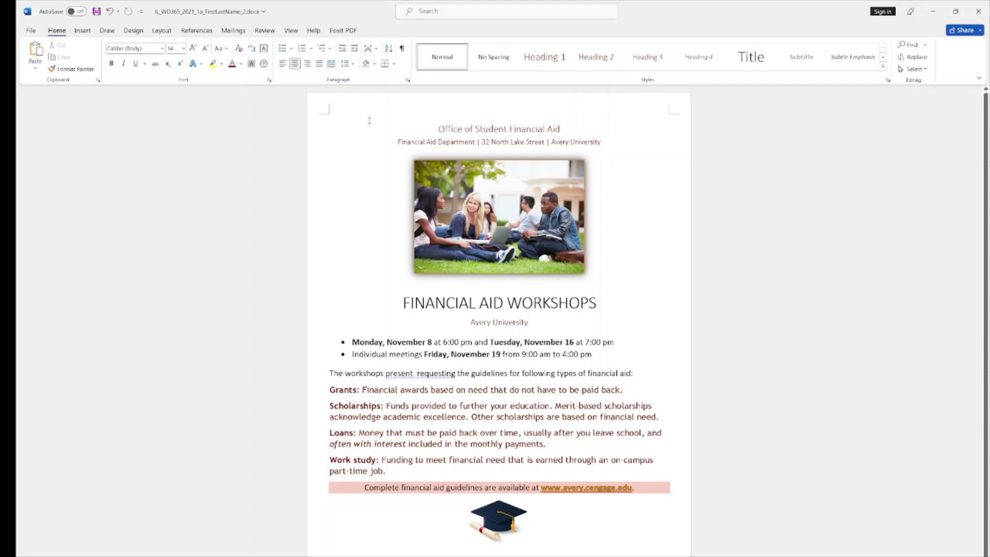
# Set up a box page border for the whole document using the dotted line style
pyautogui.click(135, 31)
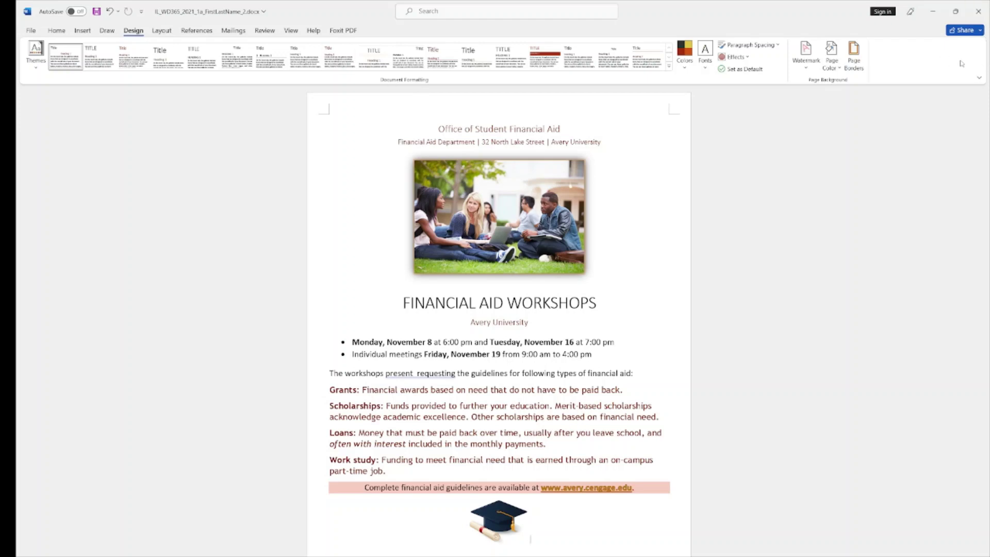
pyautogui.click(853, 56)
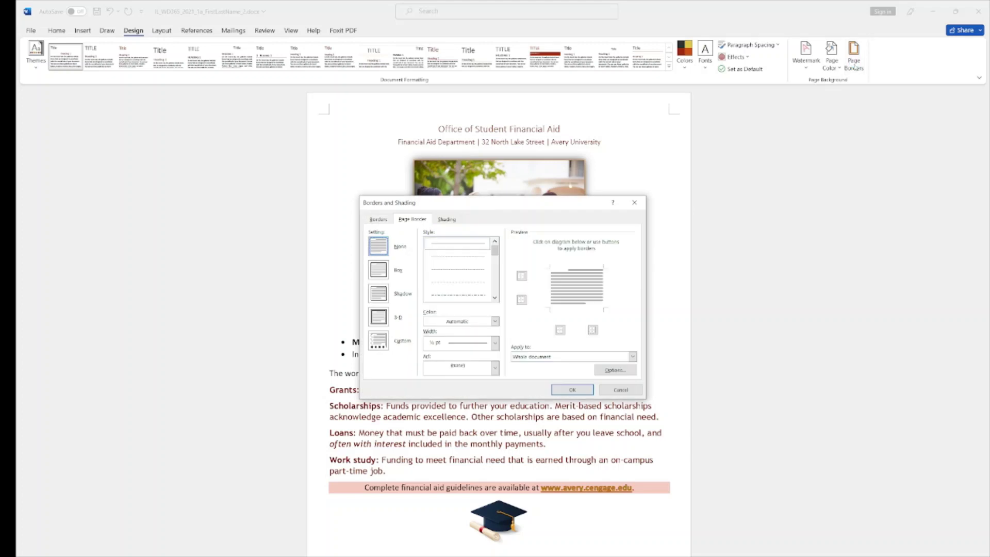
pyautogui.click(465, 258)
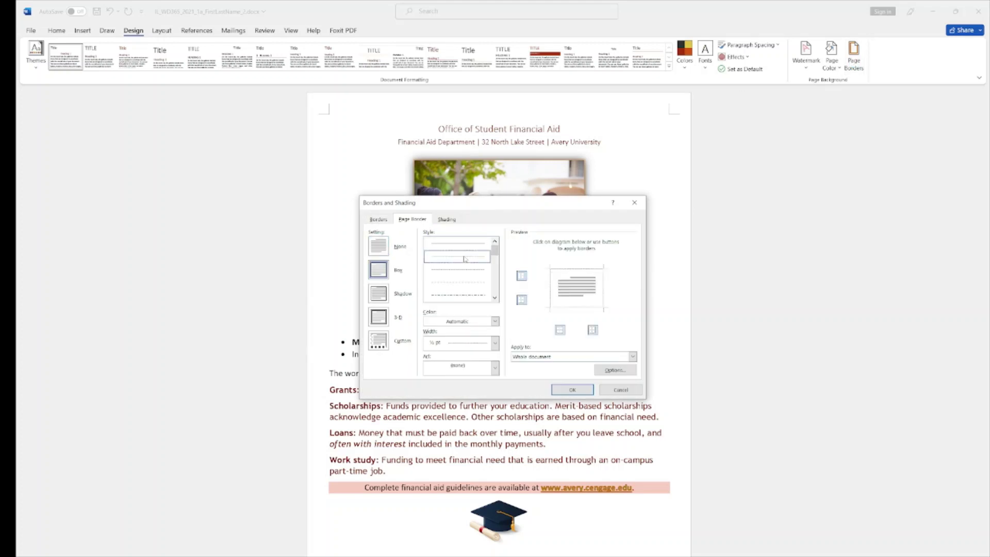